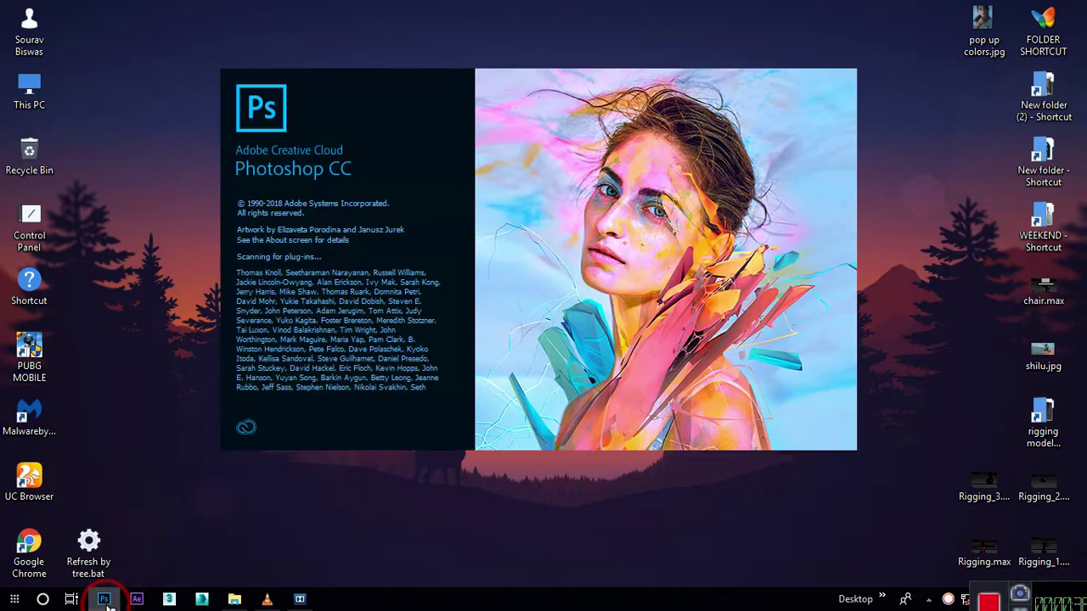
right_click(116, 593)
click(112, 312)
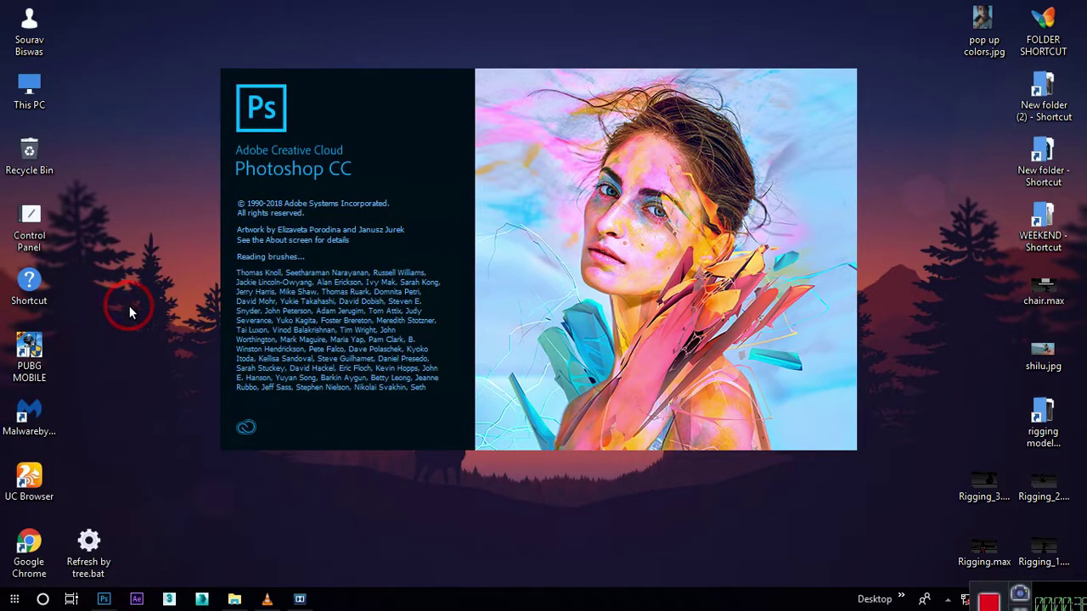
right_click(118, 152)
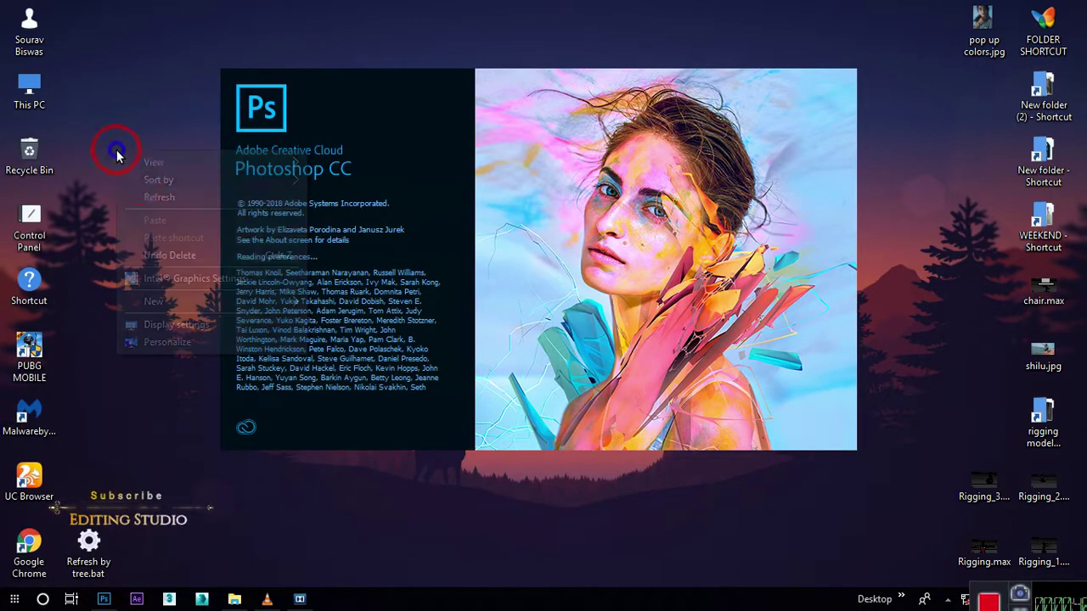
click(146, 198)
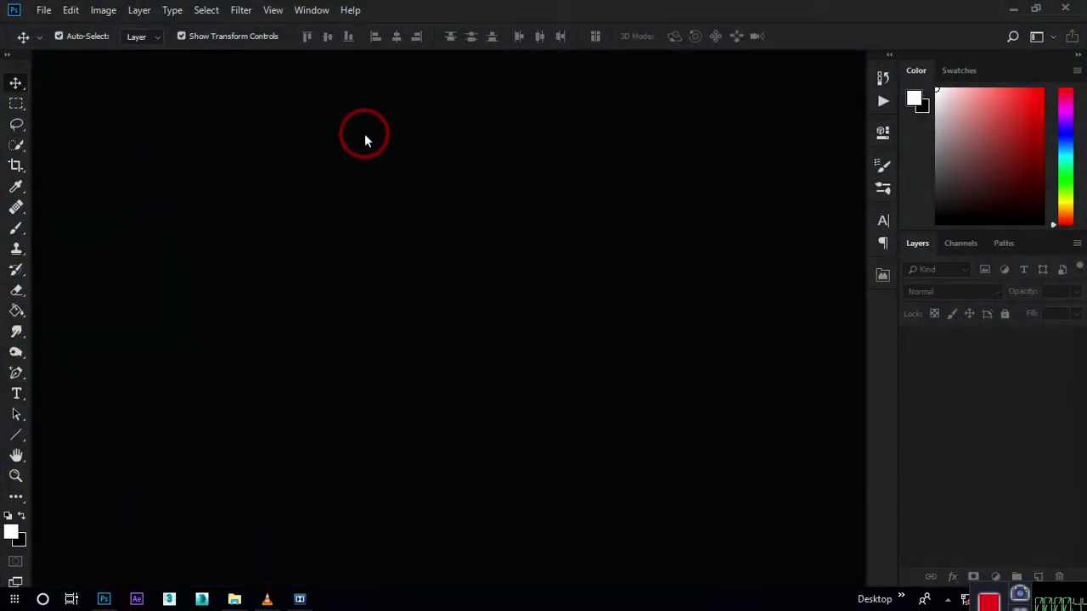
Step: Close the Selective Tool window and minimize Photoshop to reach the desktop
click(692, 287)
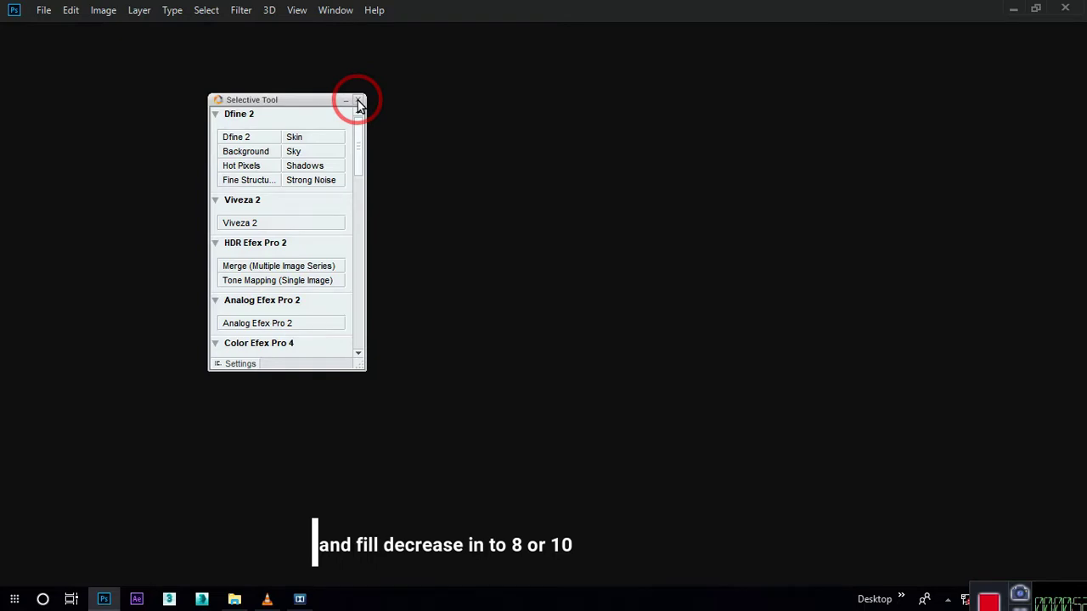
click(359, 101)
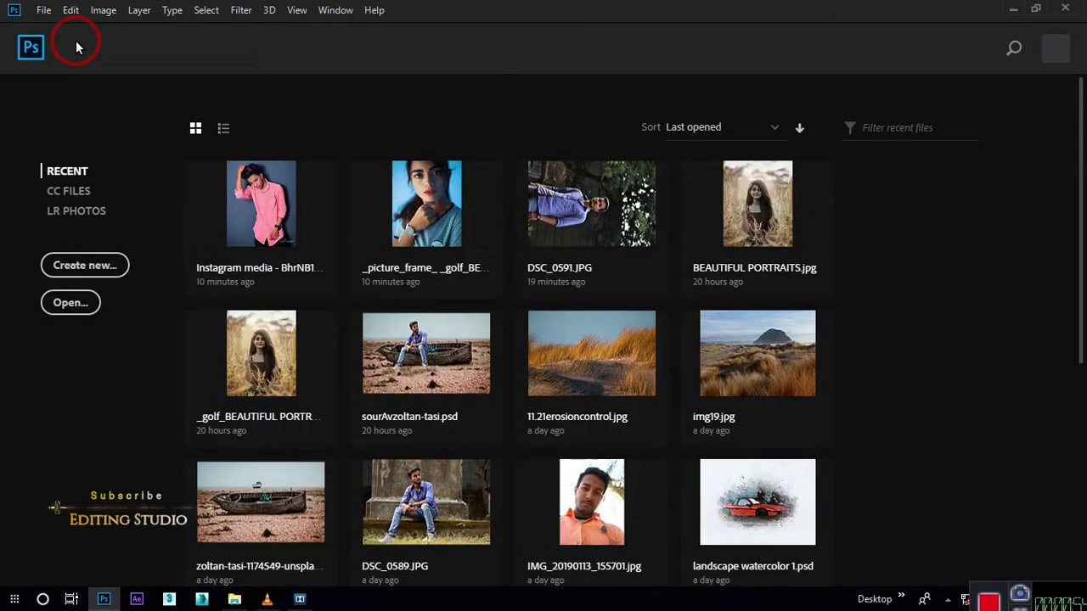
click(1012, 9)
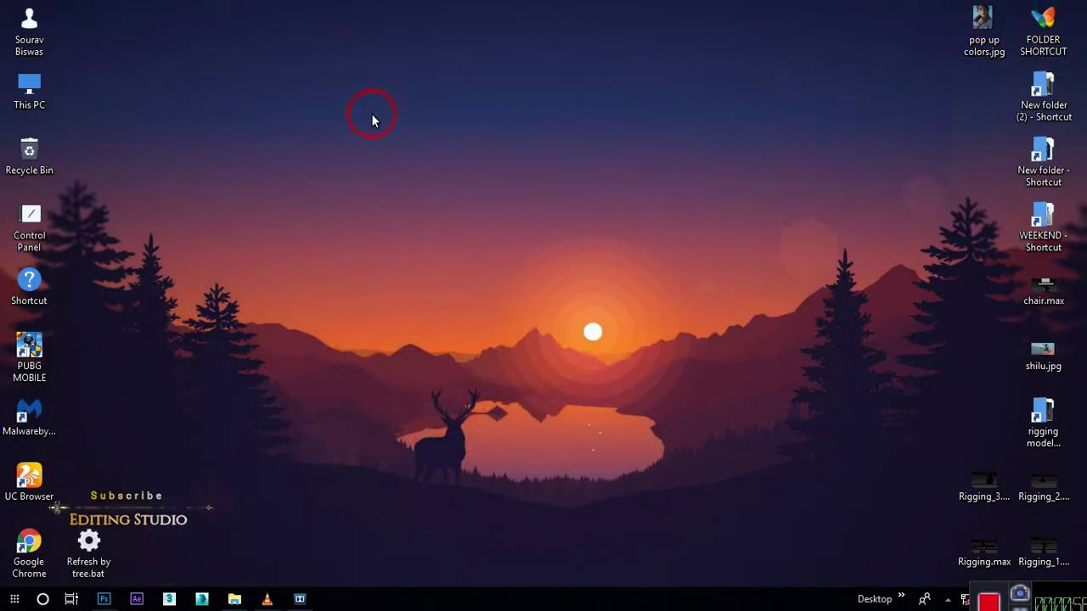
right_click(213, 109)
click(255, 152)
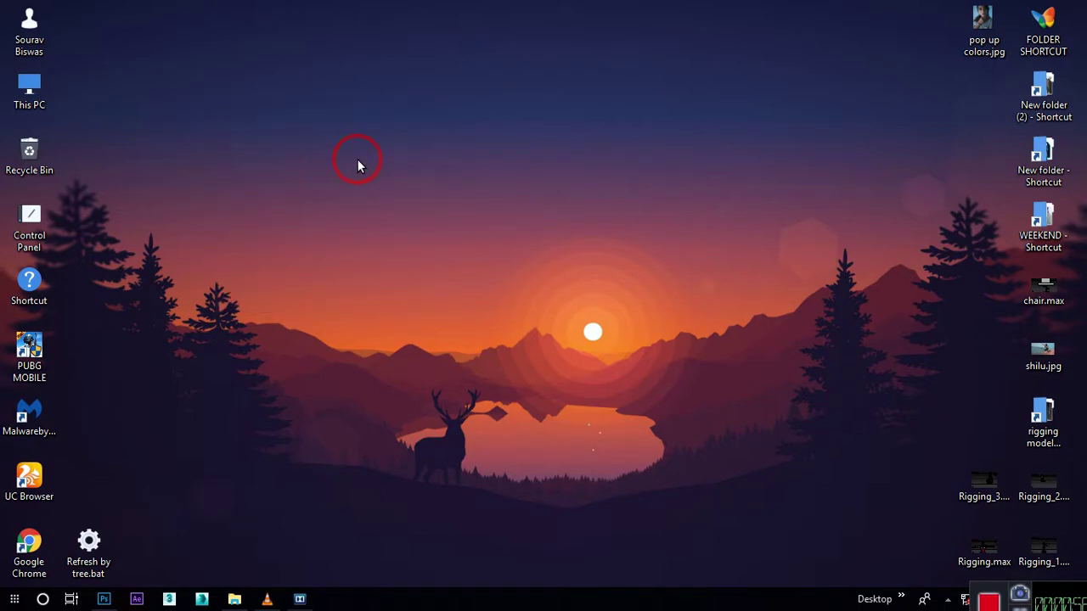
Step: Preview pop up colors.jpg from the desktop, close the preview and open the image in Photoshop
double_click(980, 30)
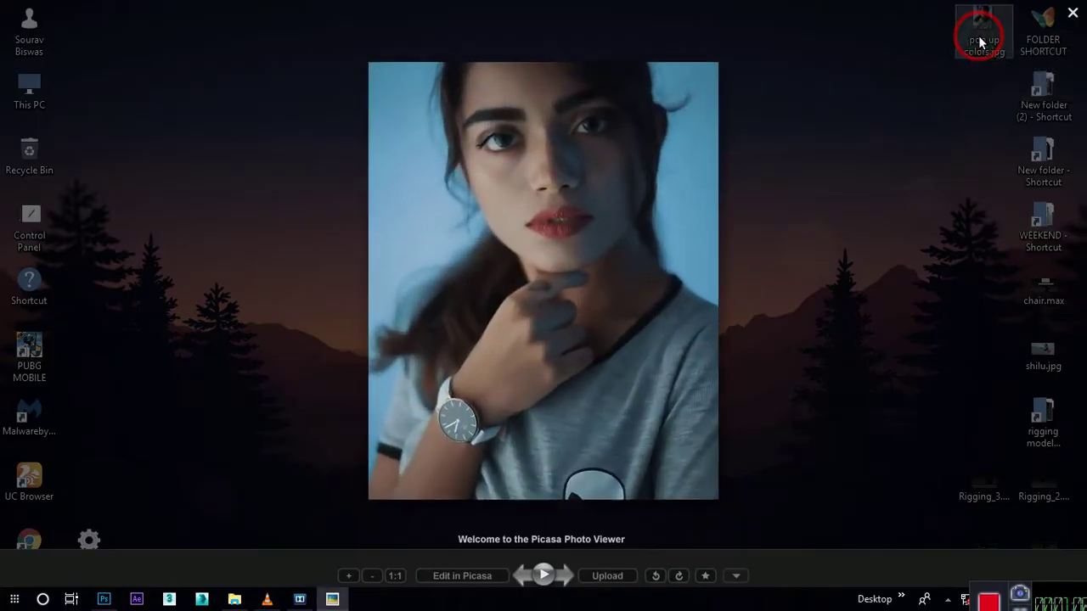
click(1072, 12)
drag(976, 34, 608, 219)
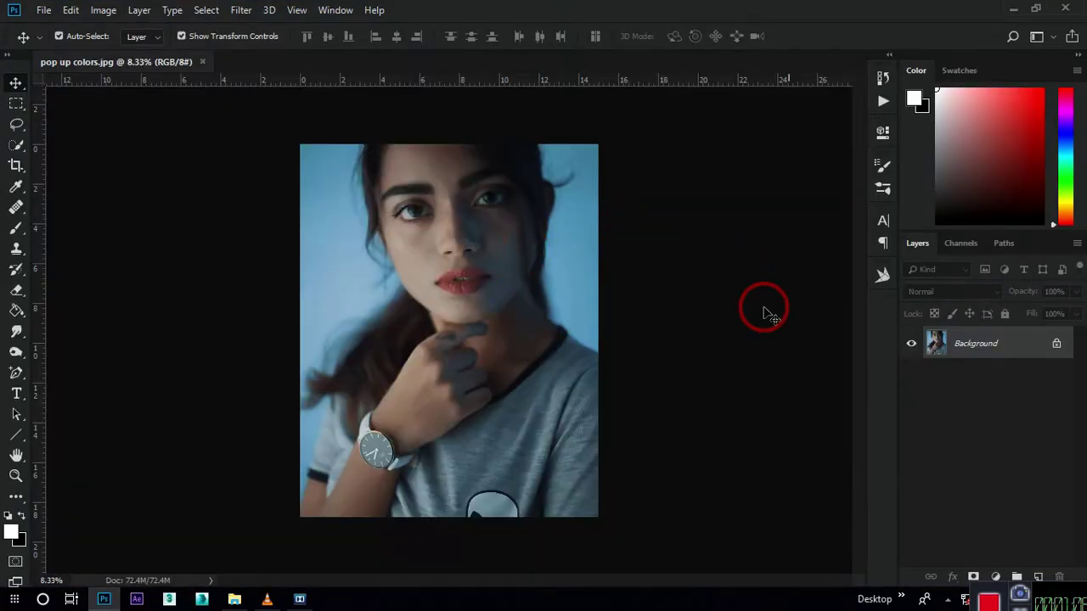
key(ctrl+0)
scroll(515, 286, down, 1)
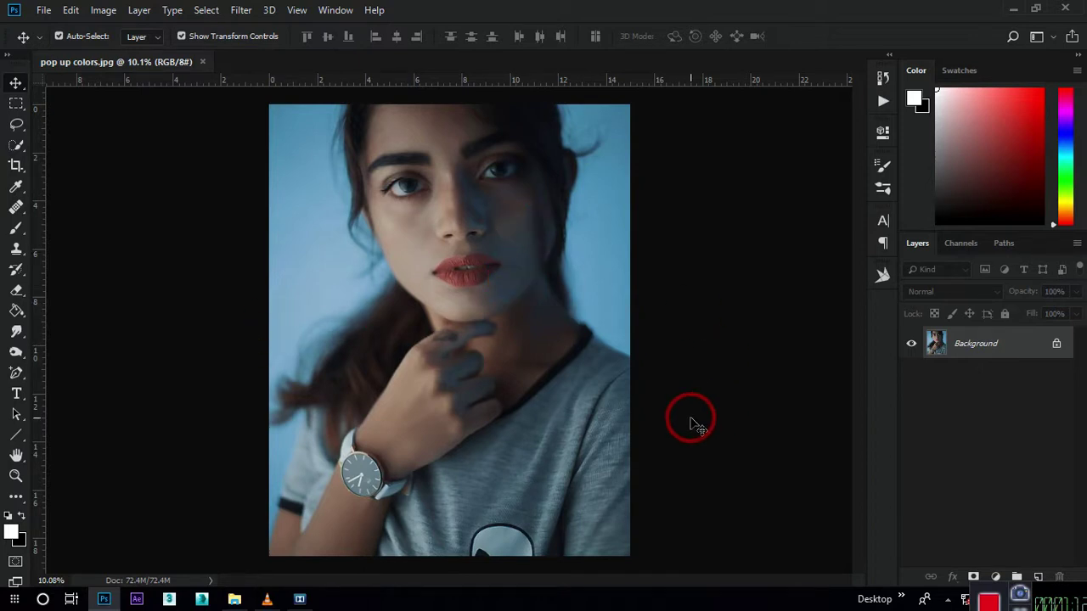
Step: Add a Hue/Saturation adjustment layer above the Background and set its blend mode to Color Burn
click(996, 577)
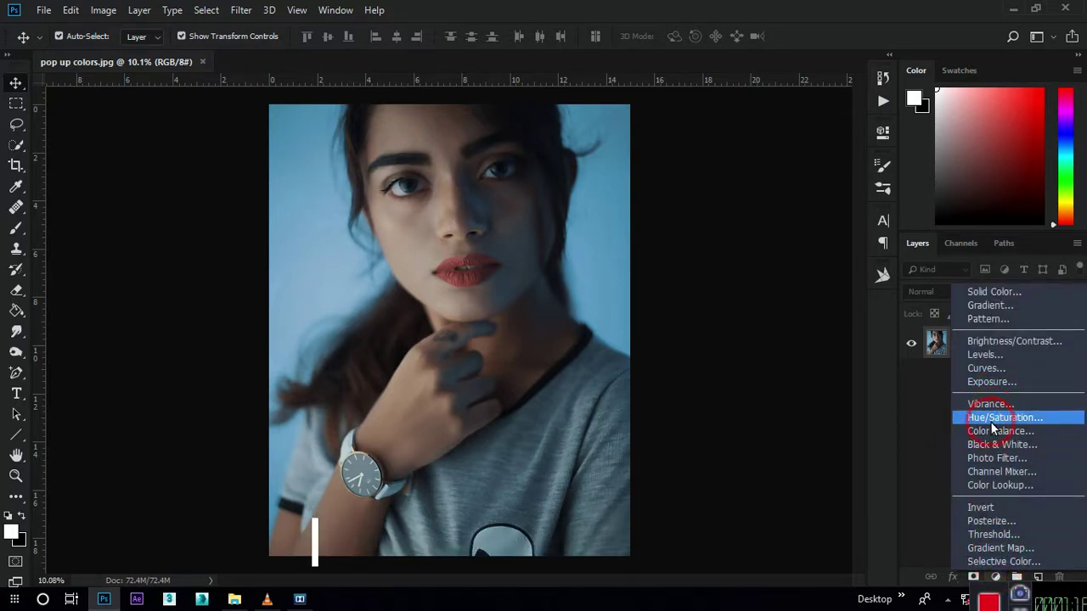
click(1029, 418)
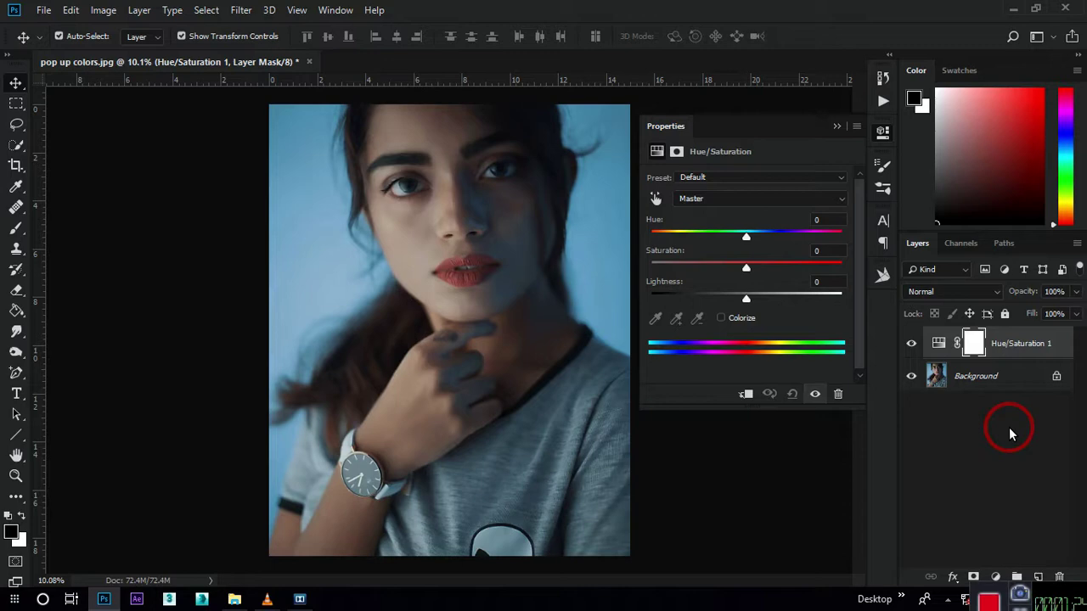
click(949, 292)
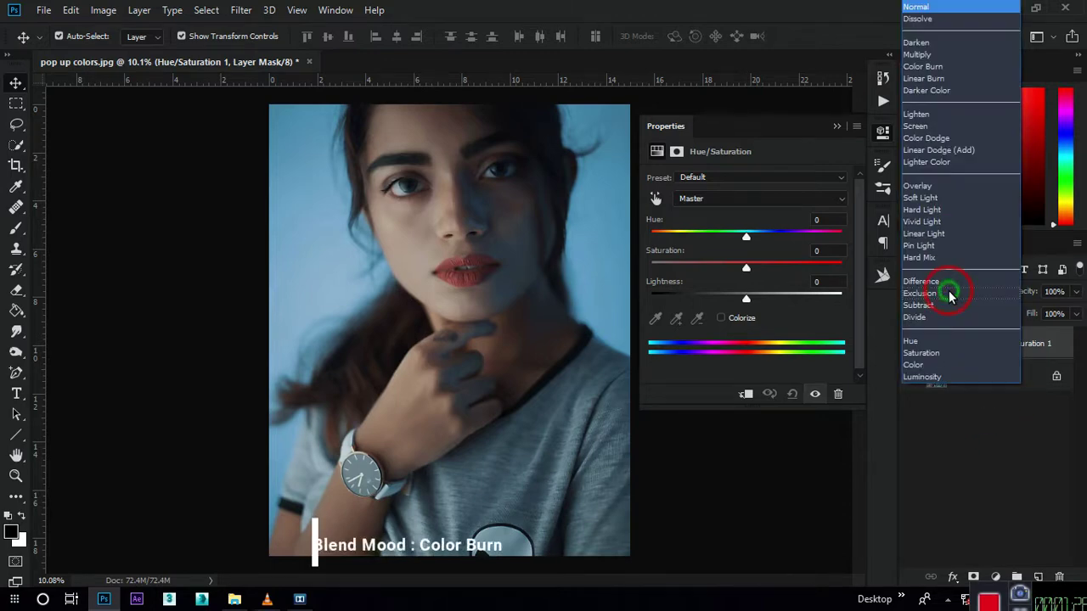
click(953, 71)
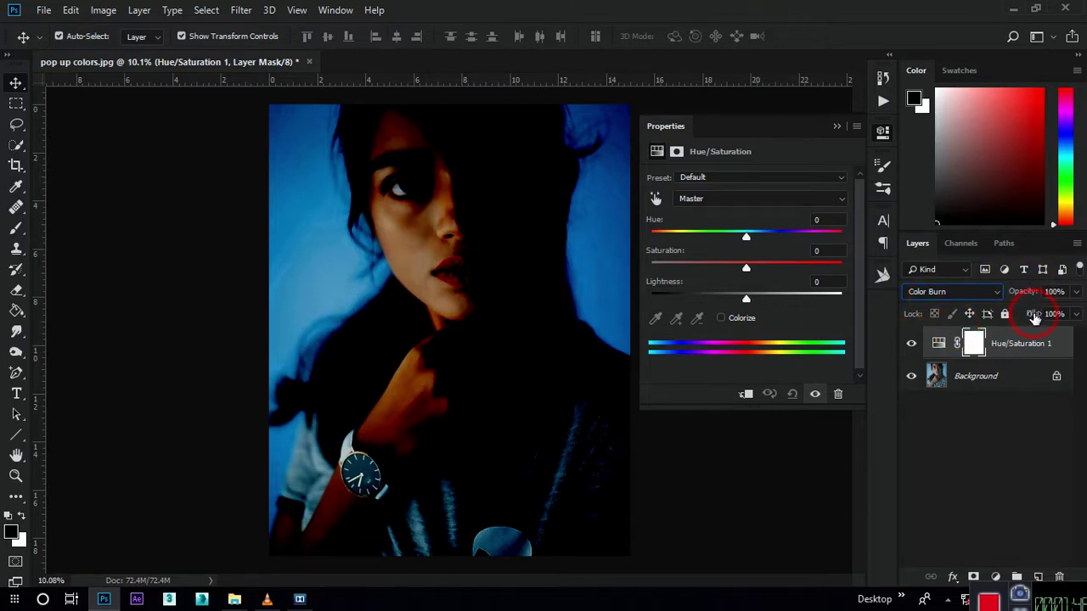
Step: Set the Color Burn Hue/Saturation layer's fill to 10% and its saturation to +73
drag(1035, 316, 765, 342)
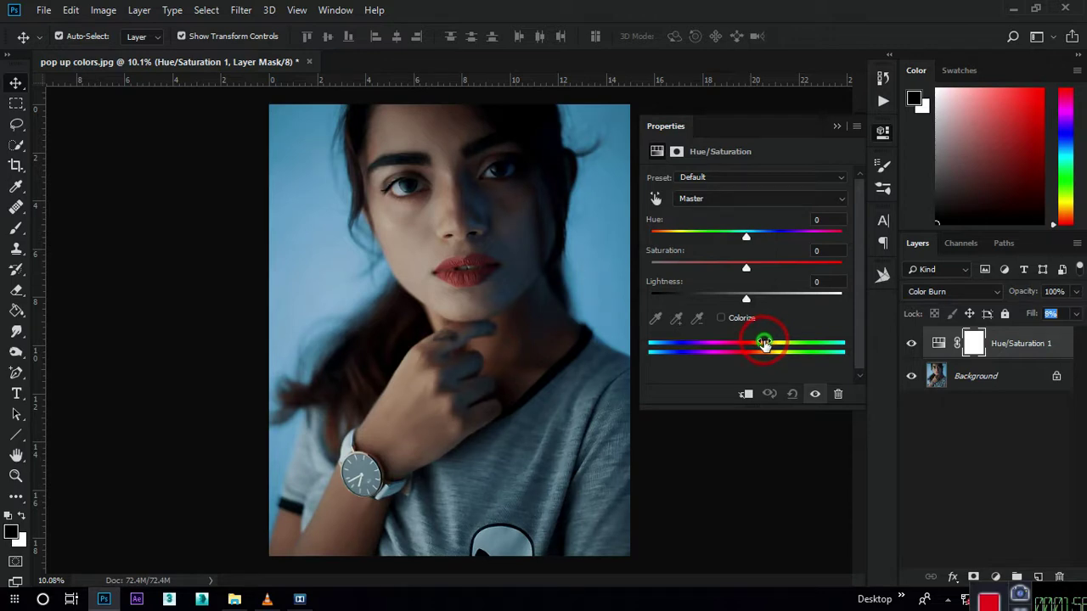
drag(765, 343, 1017, 329)
click(1049, 313)
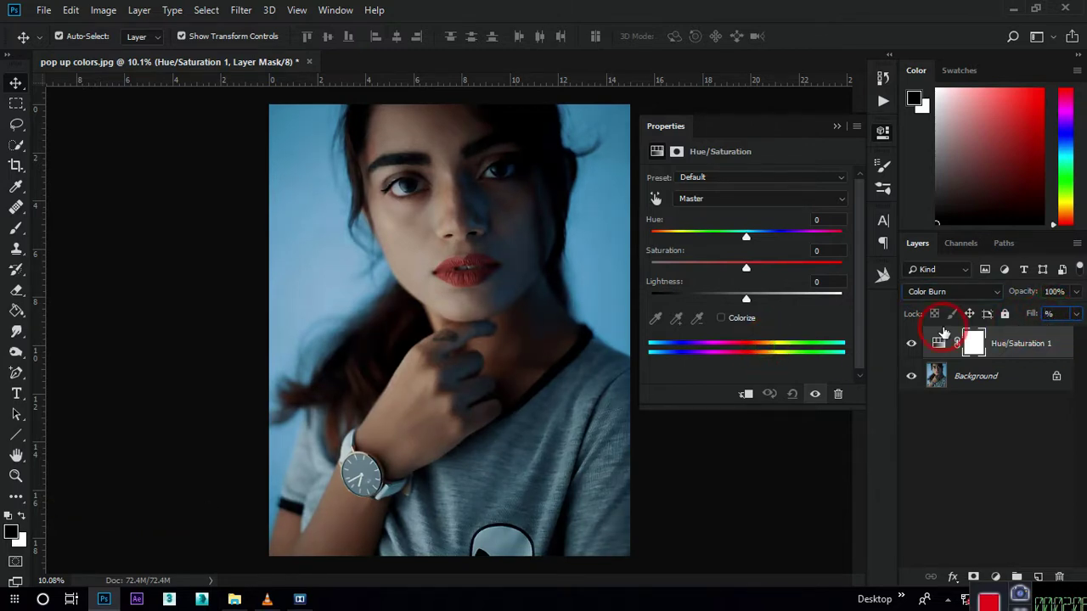
text(10)
scroll(497, 196, up, 2)
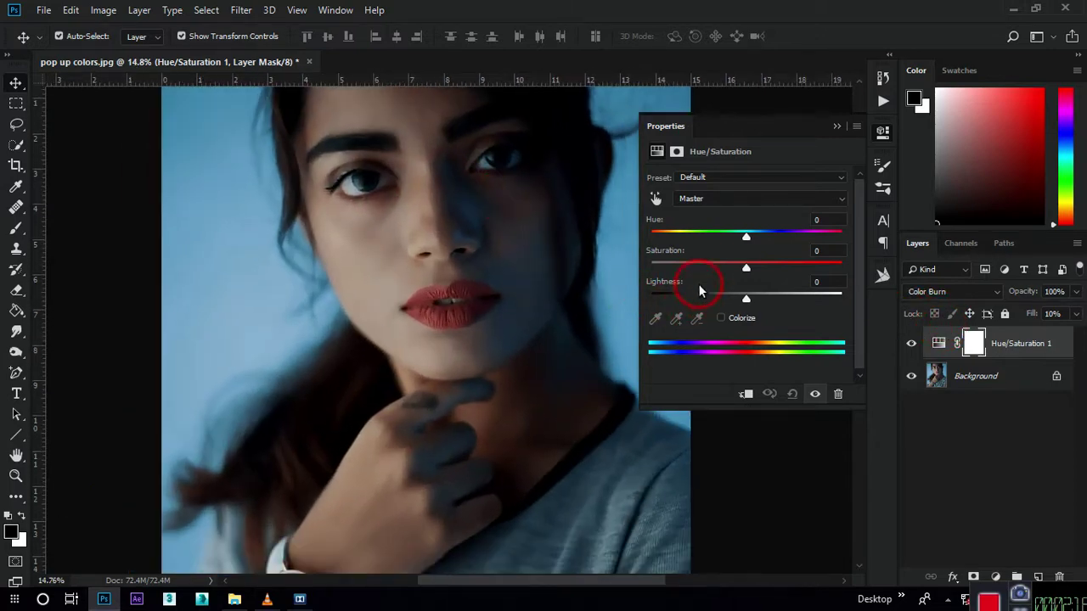
drag(746, 267, 816, 274)
Step: Toggle the Color Burn adjustment layer off and on to compare the portrait with and without it
scroll(450, 276, down, 2)
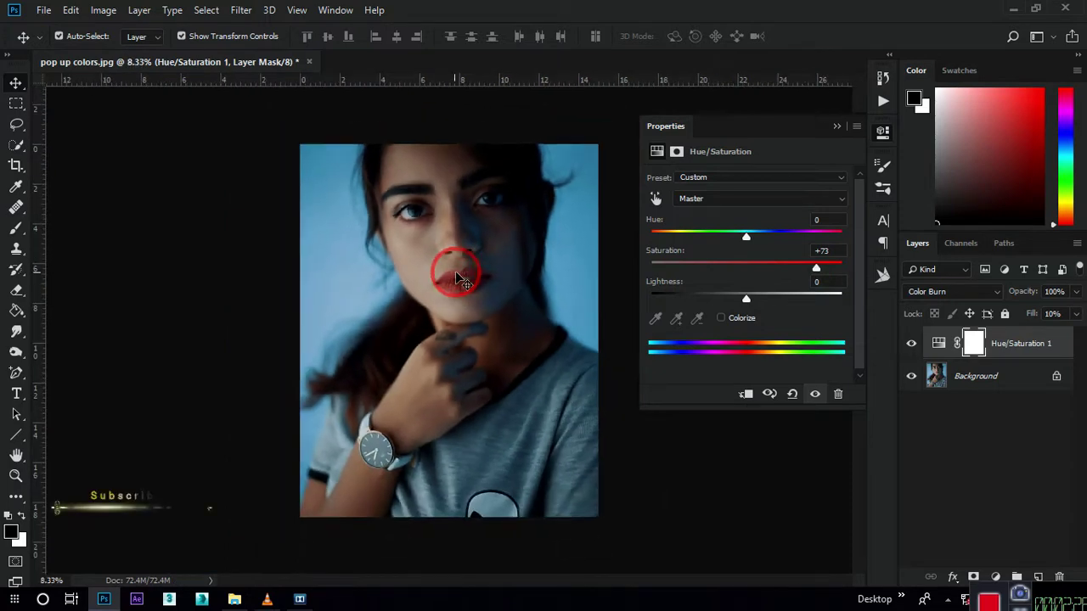
scroll(459, 278, up, 2)
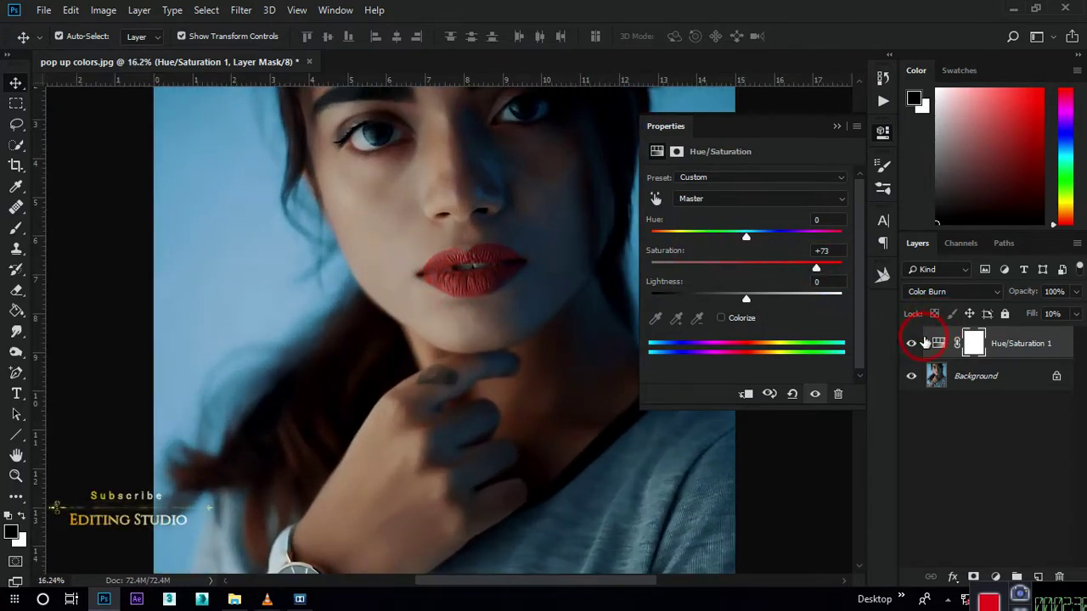
click(912, 344)
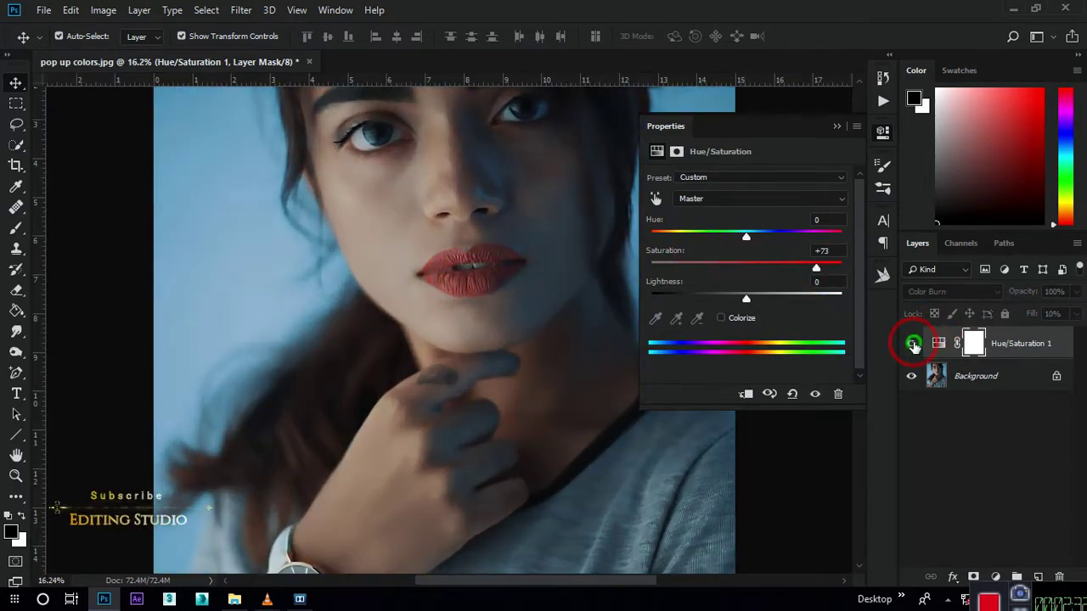
click(912, 344)
scroll(534, 207, down, 2)
scroll(488, 197, up, 1)
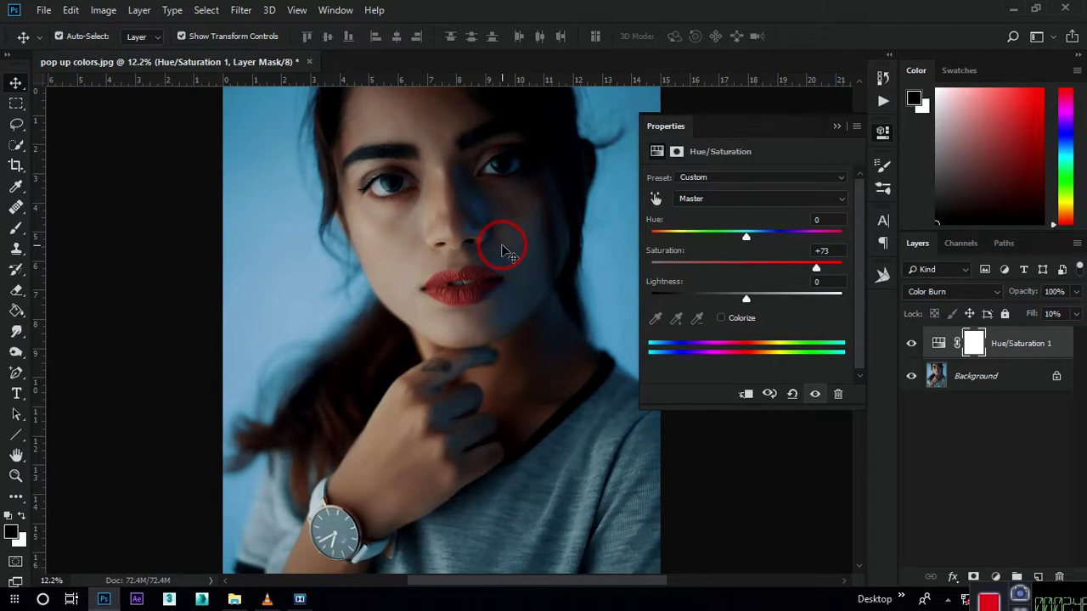
Step: Add a second Hue/Saturation adjustment layer on top and set its blend mode to Color Dodge
click(1034, 464)
click(995, 576)
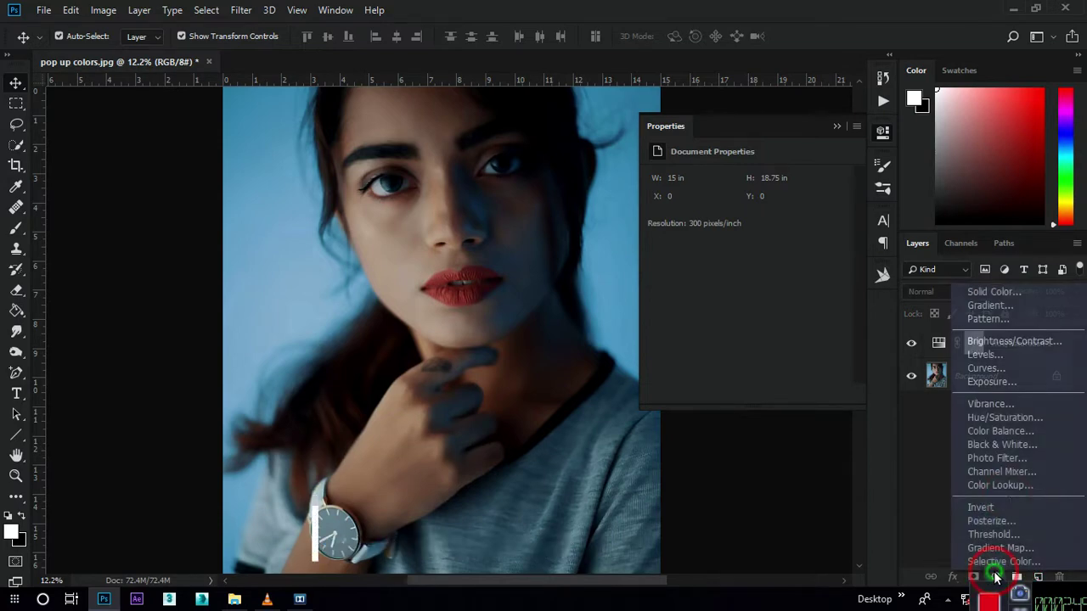
click(1006, 418)
click(959, 291)
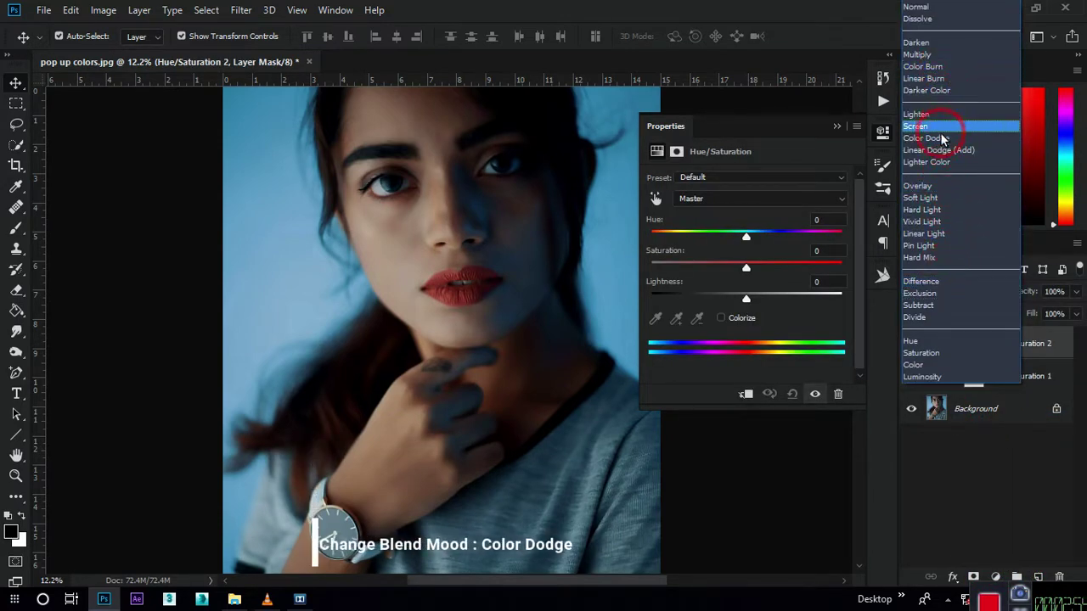
click(927, 138)
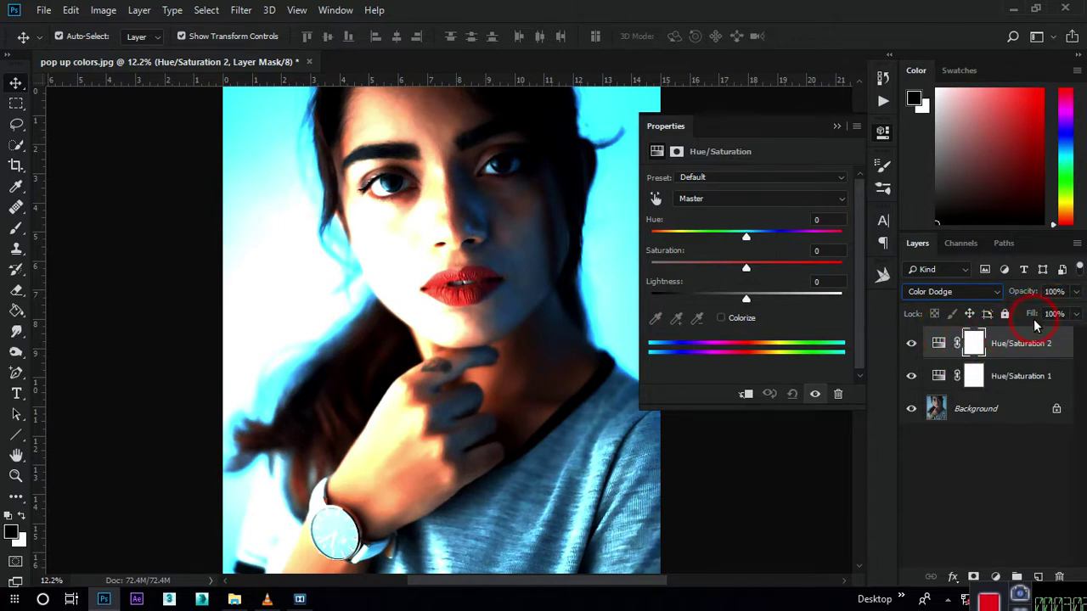
Step: Reduce the Color Dodge Hue/Saturation layer's fill to 25%
mouse_move(1031, 316)
mouse_down()
mouse_move(793, 345)
mouse_move(837, 347)
mouse_move(812, 353)
mouse_up()
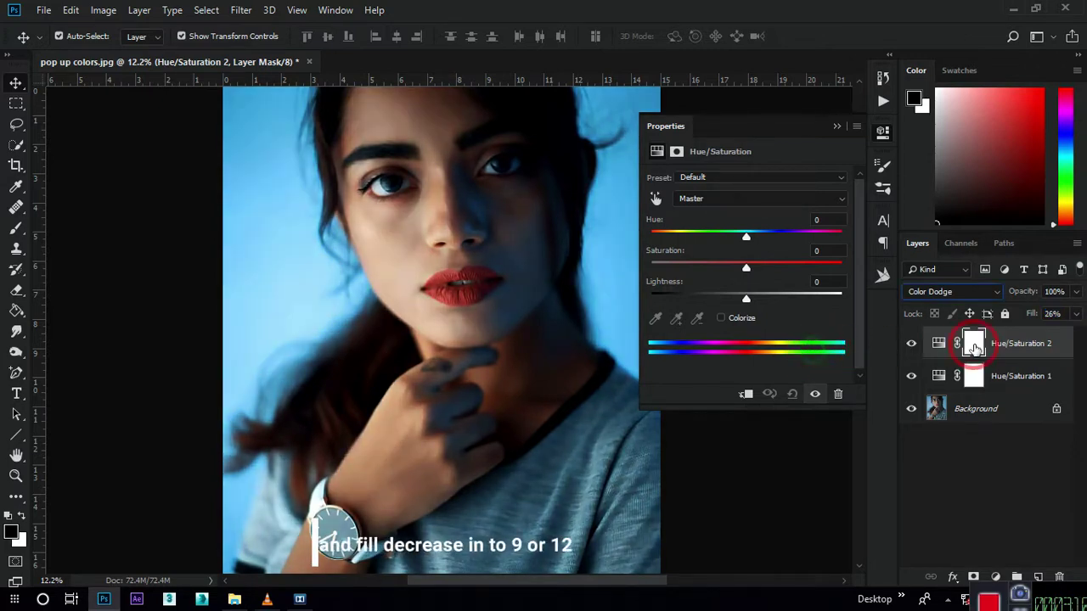
click(1052, 313)
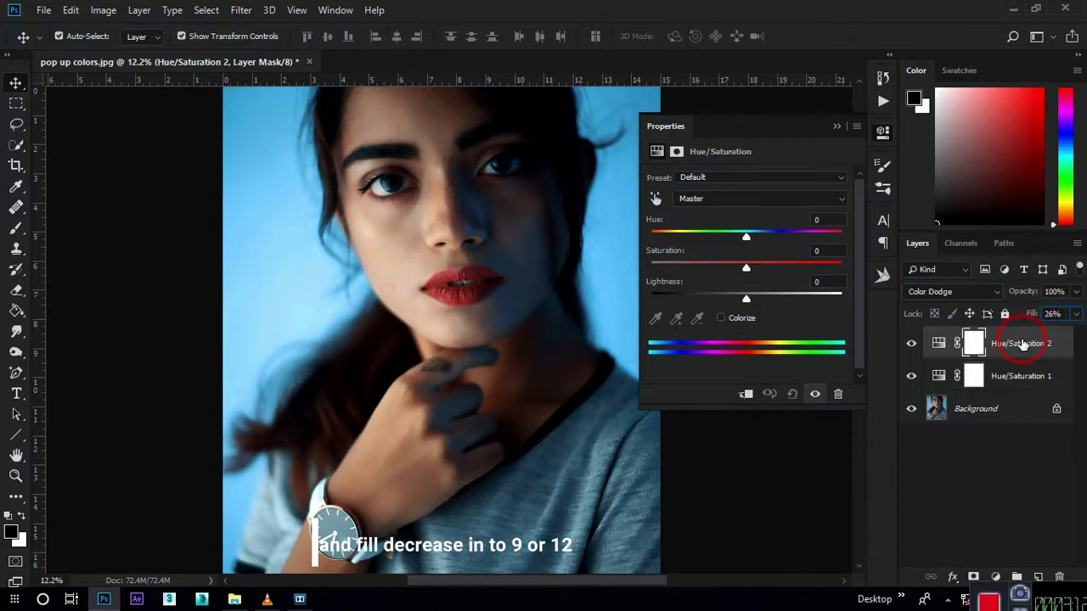
key(Down)
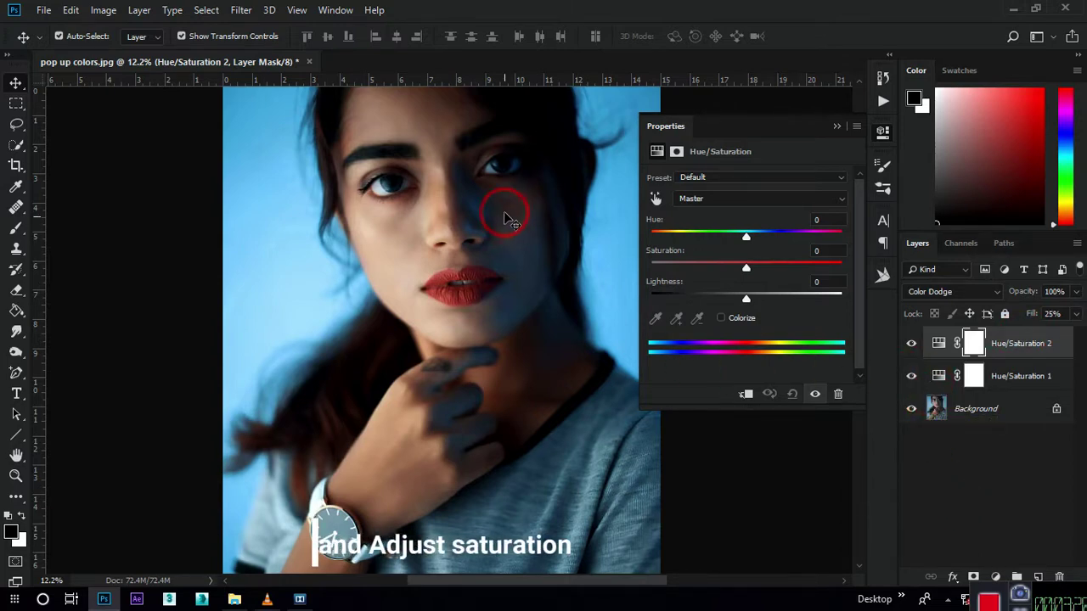
Step: Try a saturation of -100 on the Color Dodge Hue/Saturation layer
scroll(497, 214, up, 2)
scroll(496, 215, up, 1)
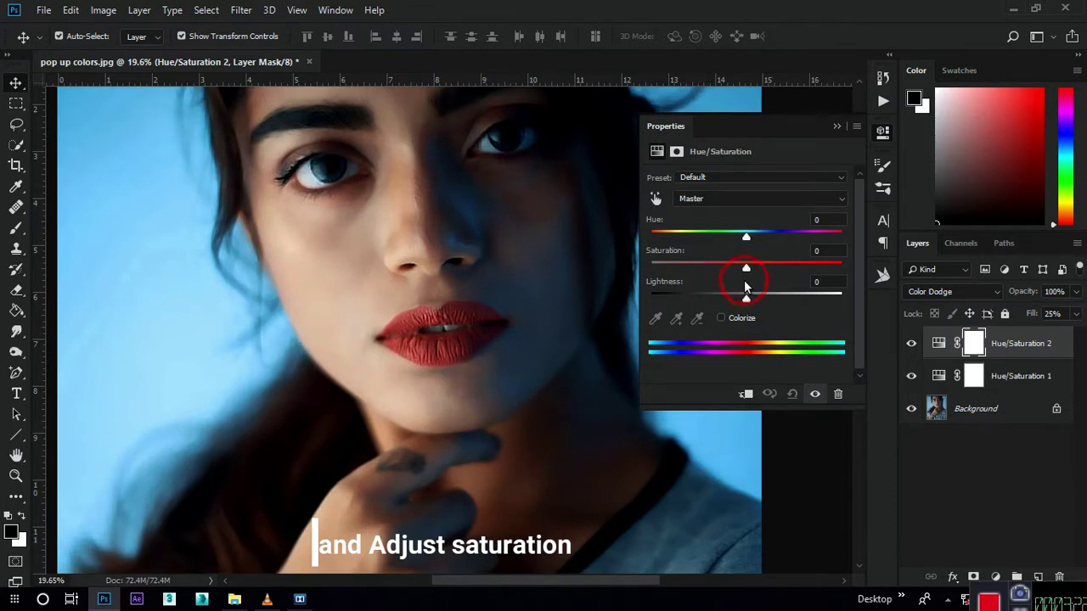
drag(747, 274, 606, 260)
scroll(463, 219, down, 2)
scroll(441, 208, up, 1)
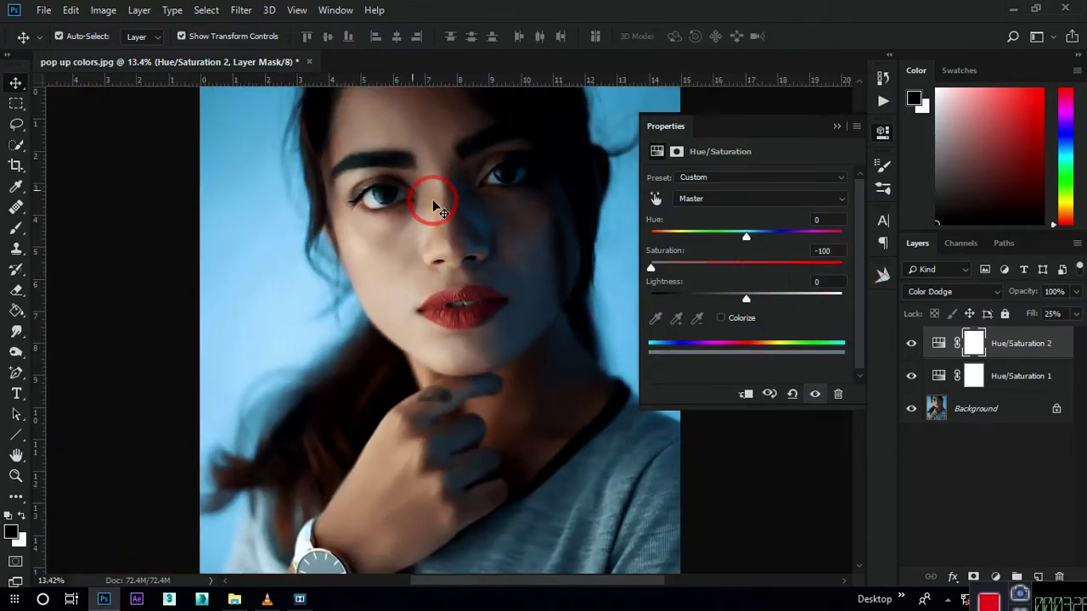
Step: Set the Color Dodge layer's saturation to +53 and collapse its adjustment properties
drag(651, 268, 796, 274)
scroll(439, 275, down, 2)
scroll(453, 180, up, 1)
scroll(453, 179, up, 1)
click(837, 127)
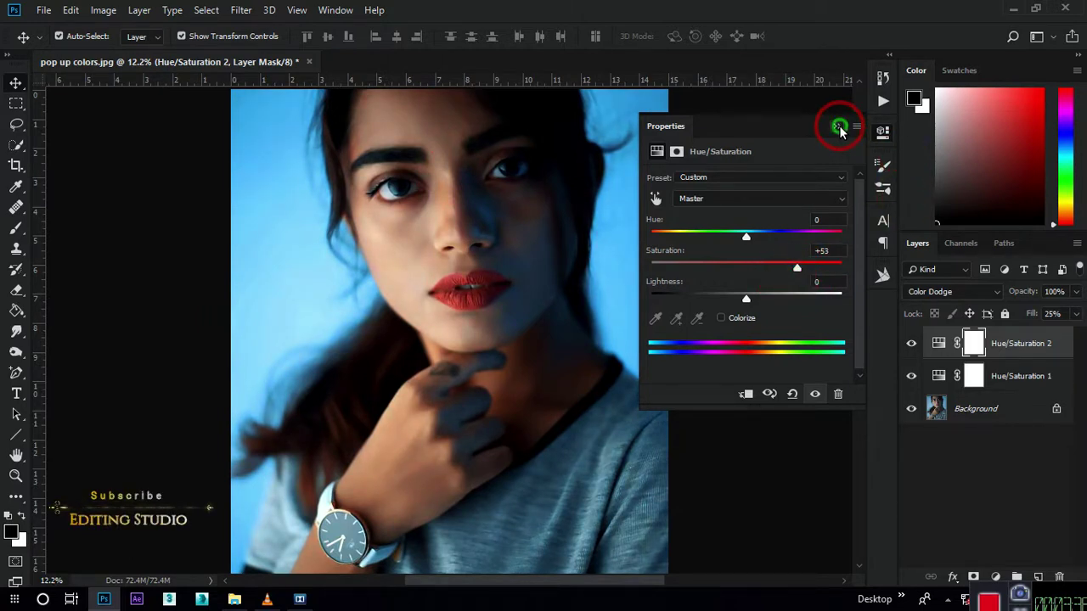
Step: Hide and show both Hue/Saturation layers to compare the original photo with the edited one
scroll(390, 246, down, 2)
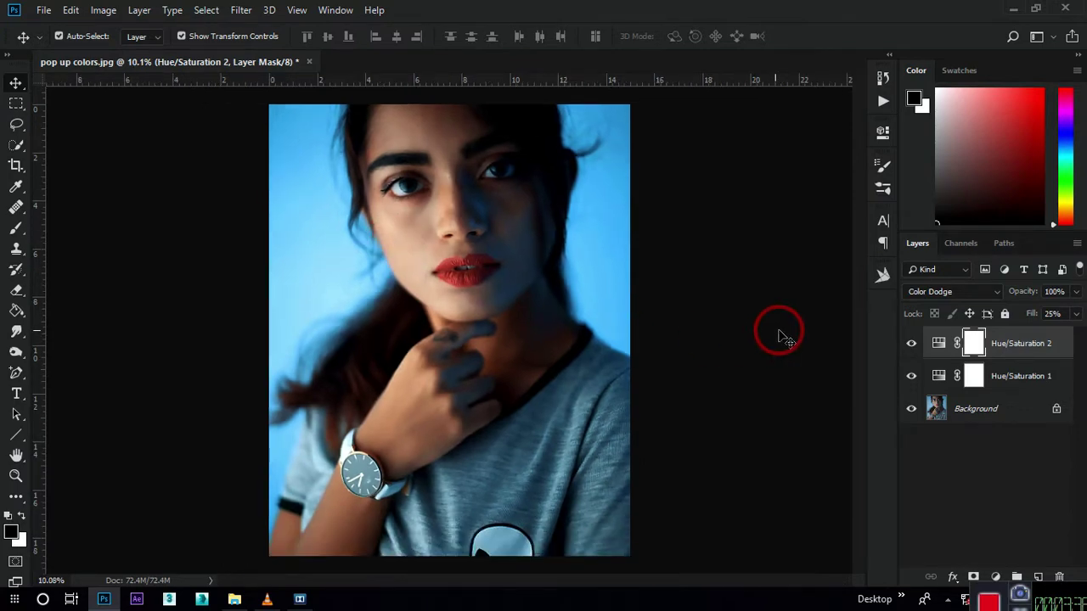
drag(911, 344, 915, 378)
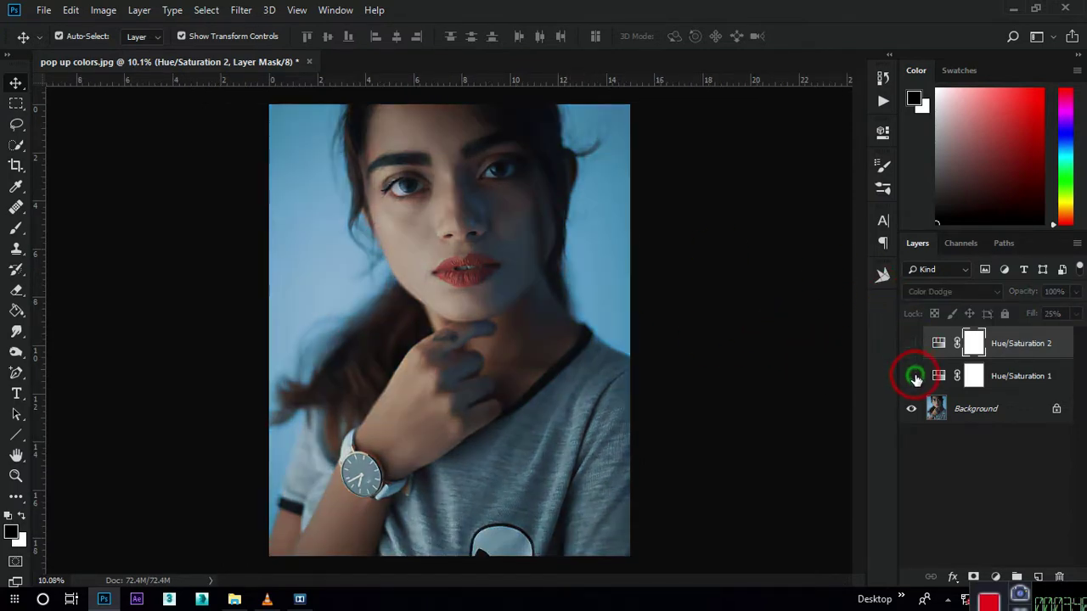
click(912, 377)
click(908, 343)
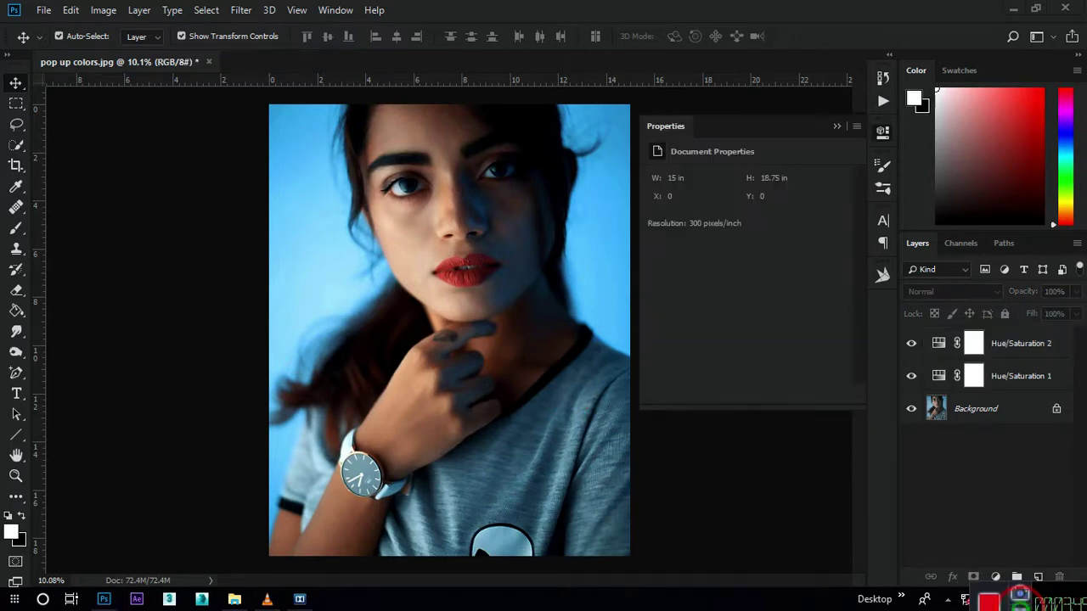
Step: Collapse the document properties and examine the woman's face in the edited photo
click(720, 524)
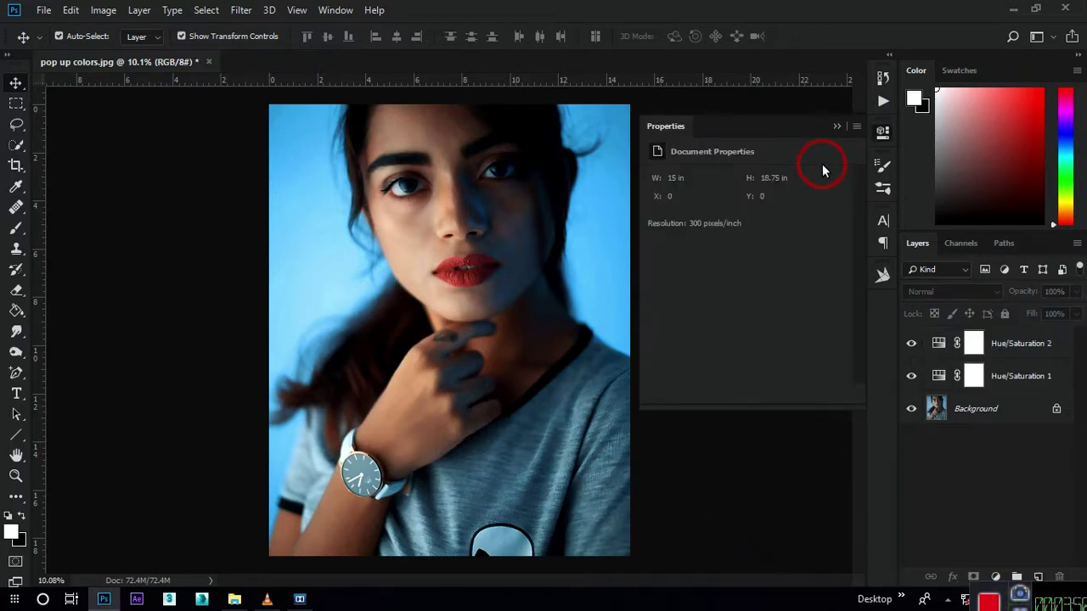
click(838, 132)
scroll(459, 170, up, 4)
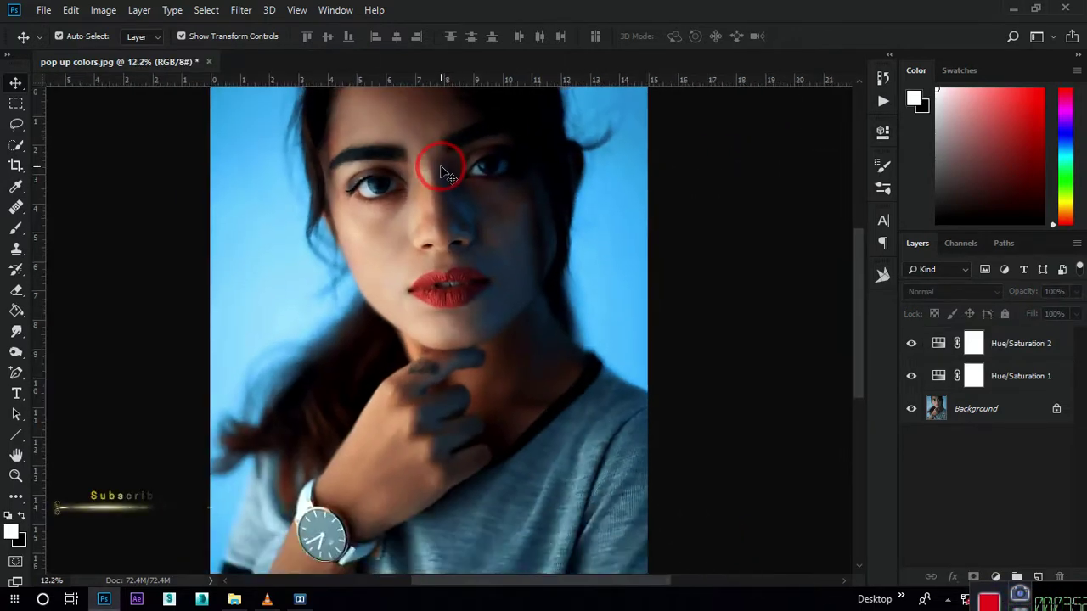
scroll(517, 252, up, 1)
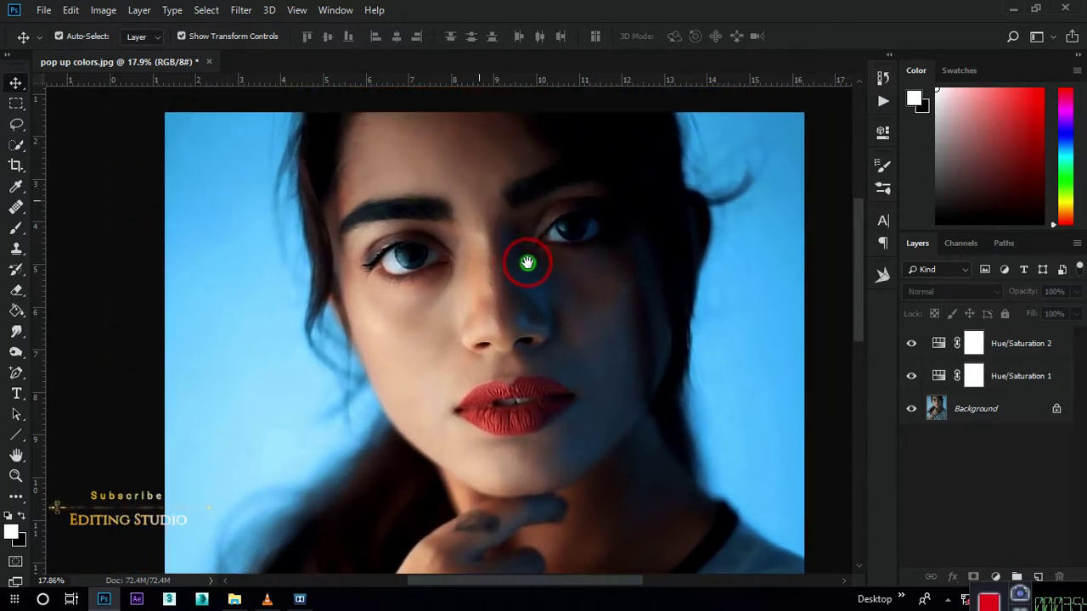
click(1003, 576)
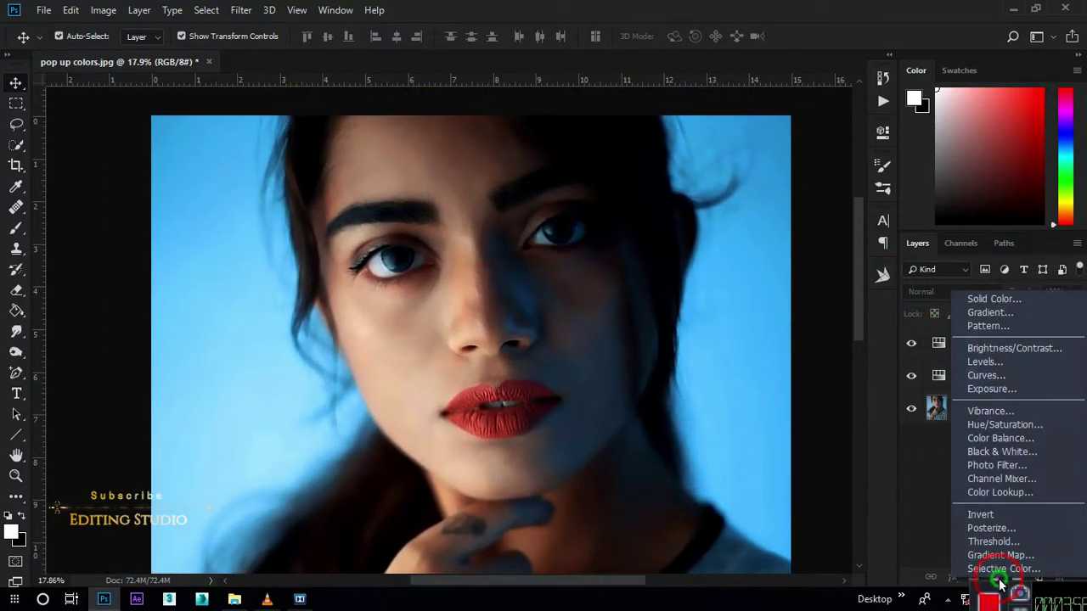
click(985, 376)
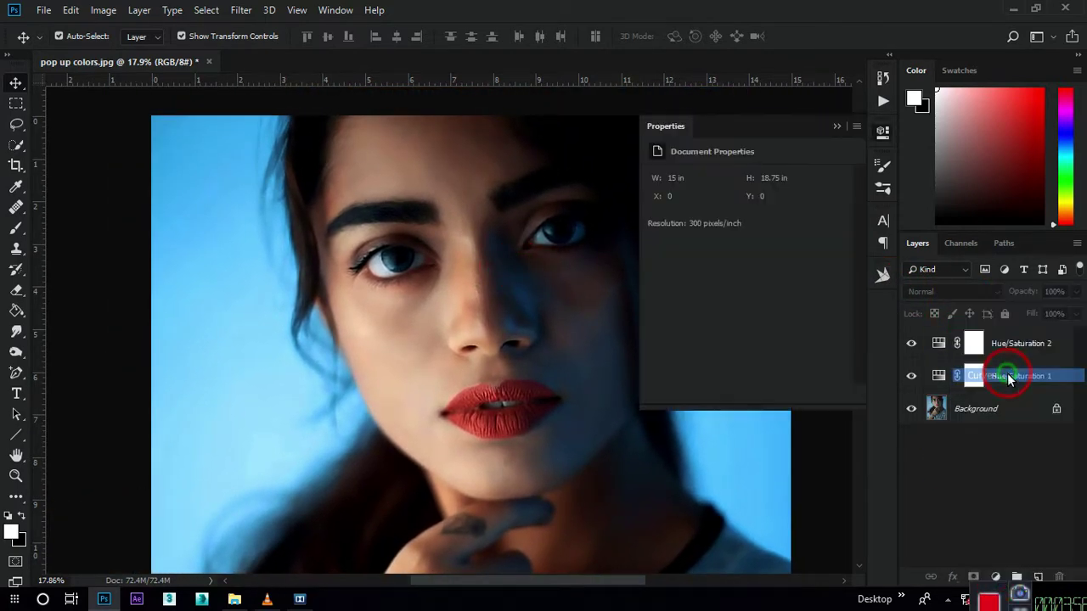
click(838, 125)
click(1034, 347)
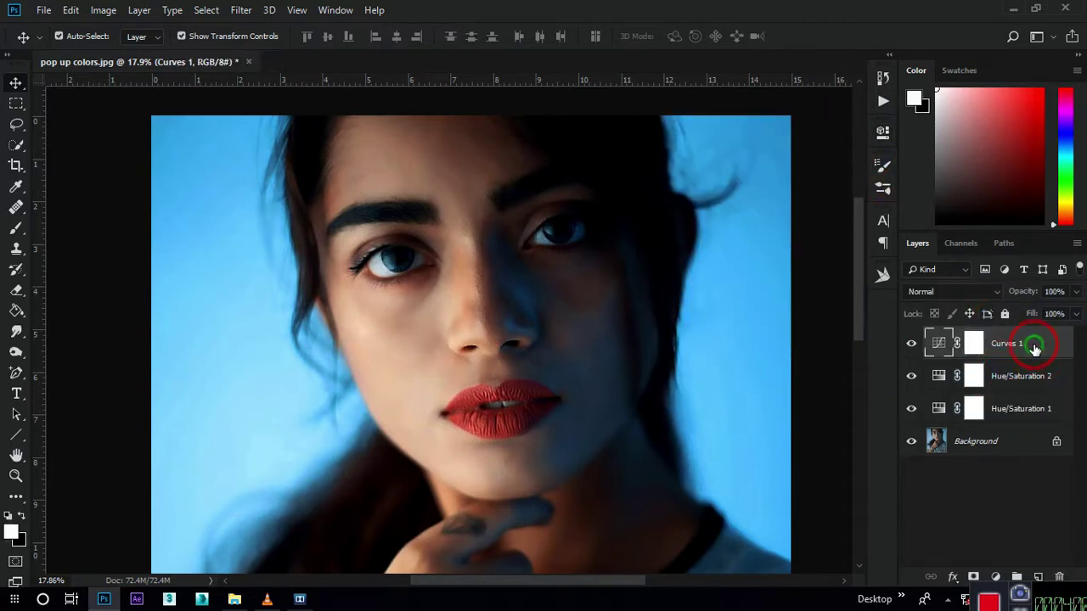
key(Delete)
Step: Add a Levels adjustment layer above the Hue/Saturation layers with black input level 8 and midtones 1.28, and collapse its properties
click(995, 576)
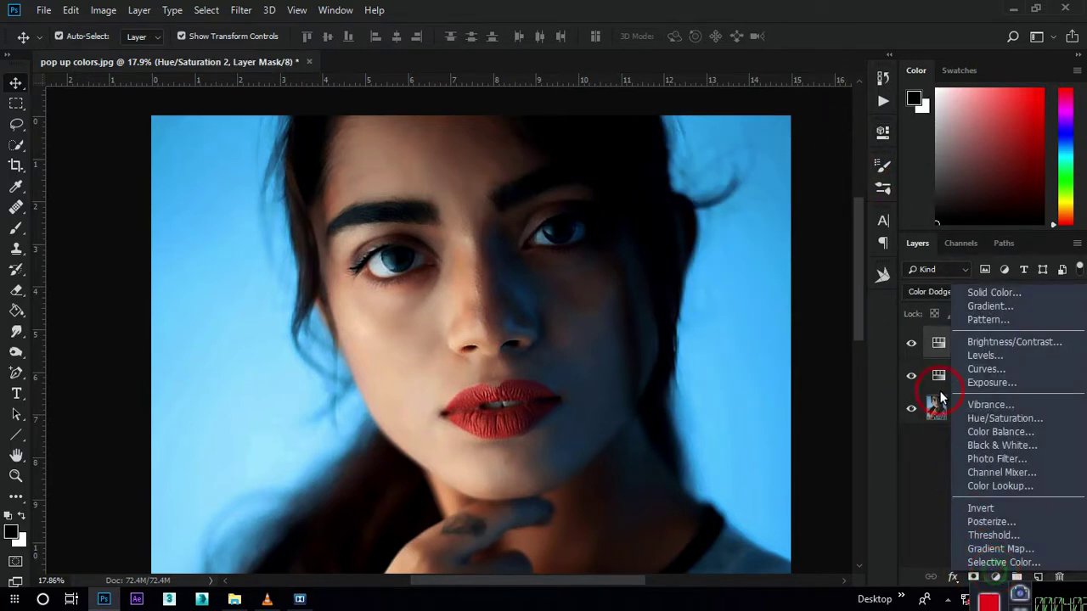
click(985, 356)
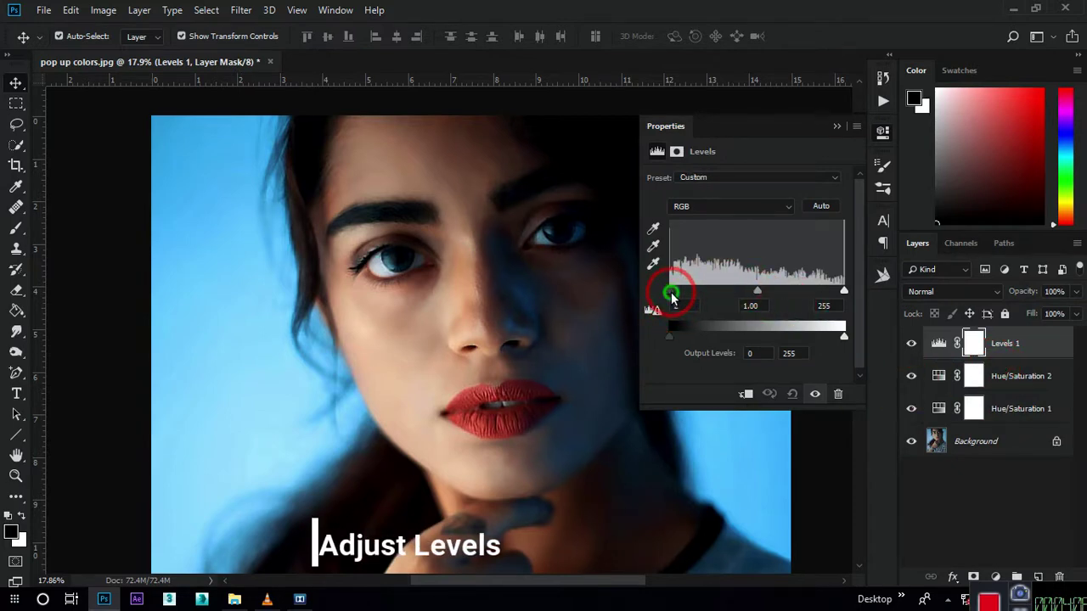
mouse_move(672, 293)
mouse_down()
mouse_move(686, 294)
mouse_move(662, 294)
mouse_up()
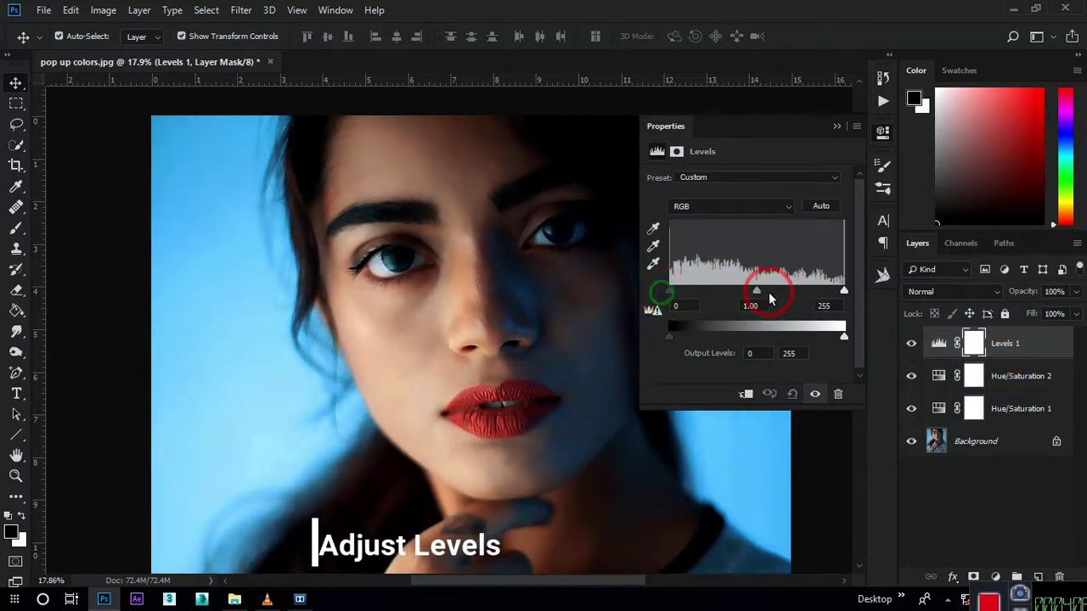
drag(757, 293, 747, 295)
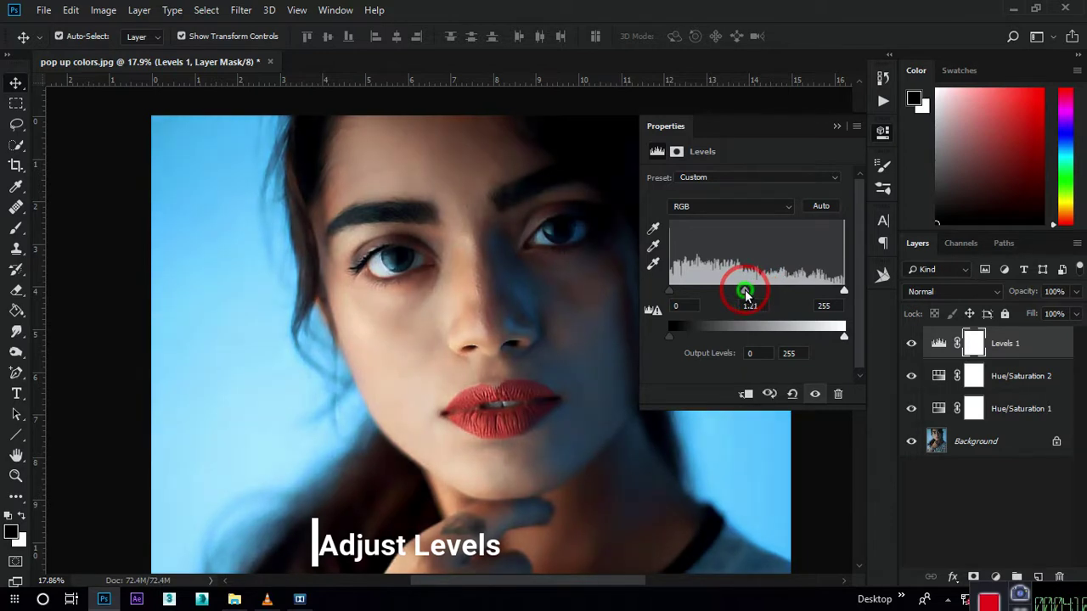
mouse_move(841, 292)
mouse_down()
mouse_move(818, 294)
mouse_move(849, 293)
mouse_up()
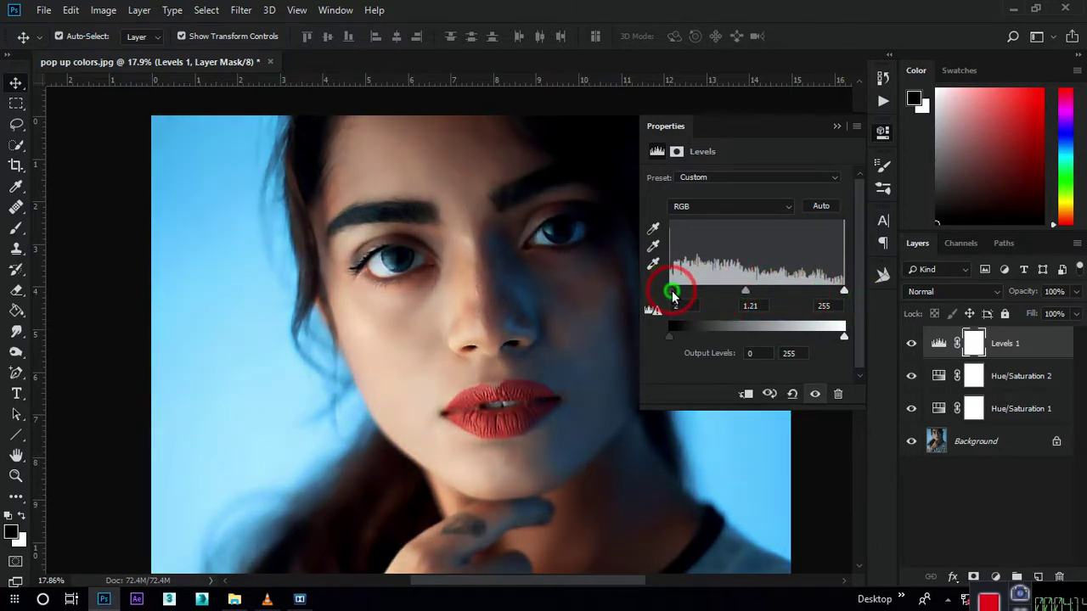
drag(672, 295, 677, 296)
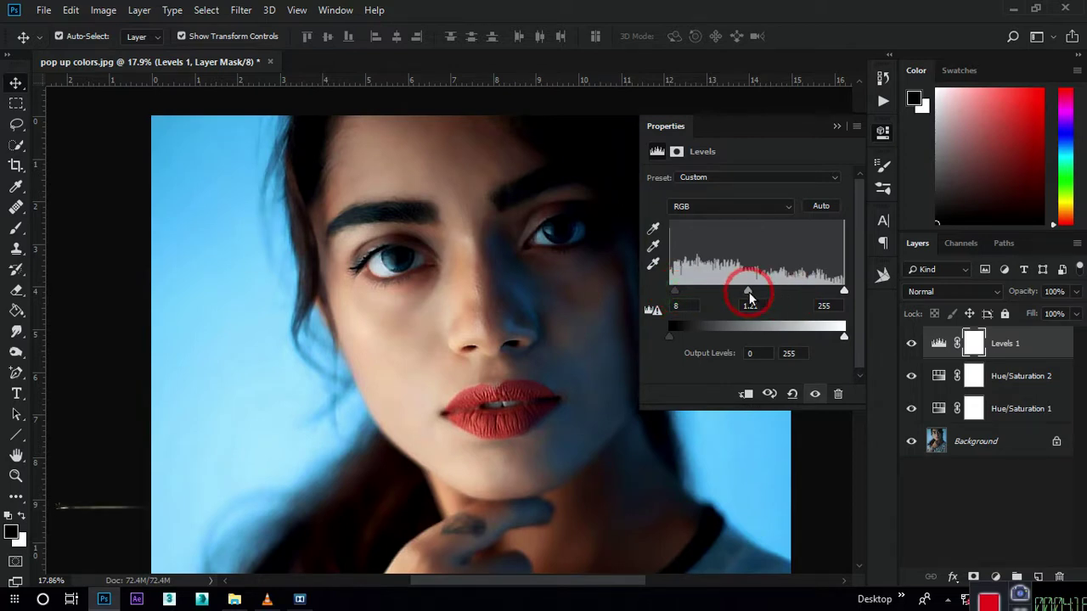
drag(748, 291, 744, 295)
scroll(408, 339, down, 3)
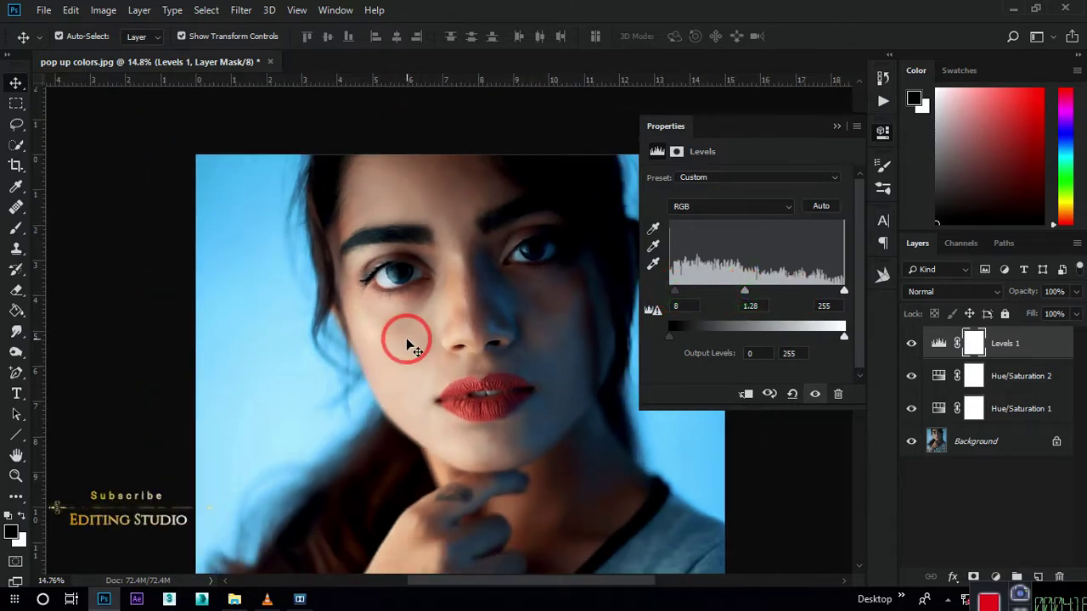
scroll(434, 336, up, 1)
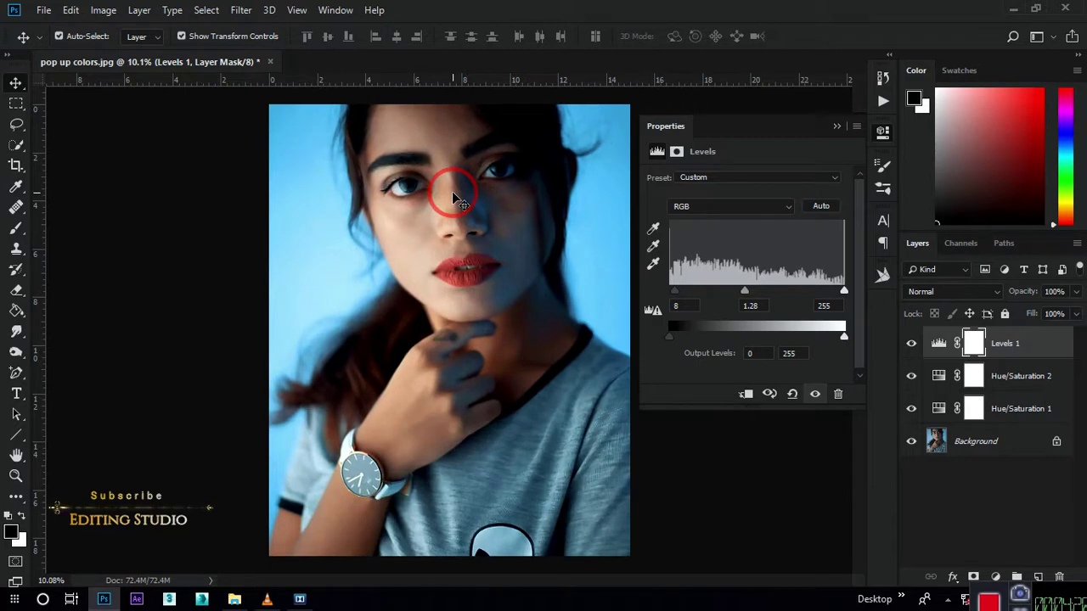
click(836, 125)
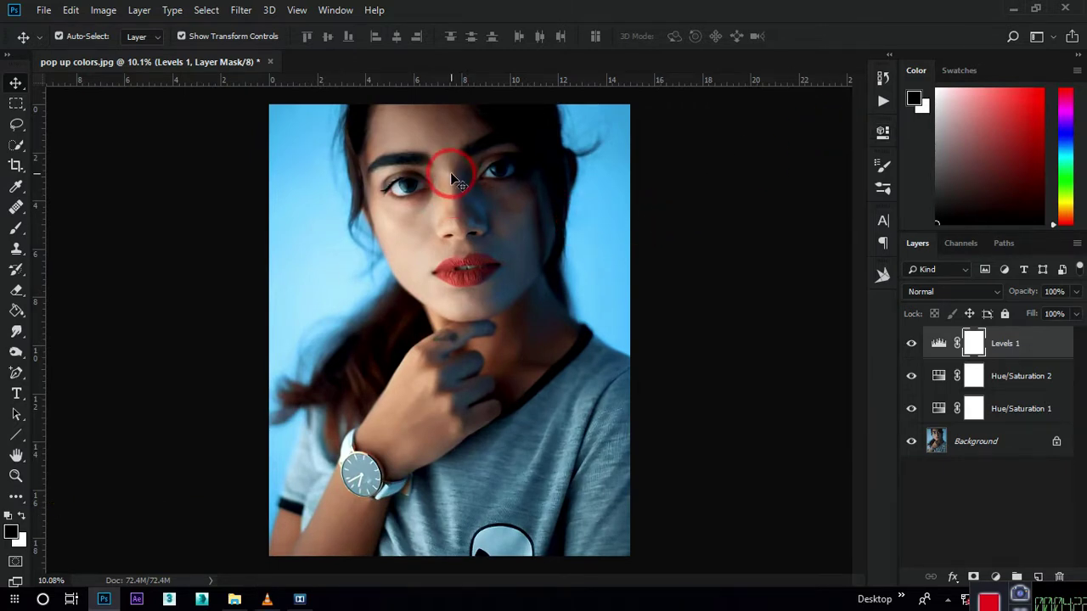
Step: Reduce the Levels layer's fill to 71%
scroll(452, 178, up, 2)
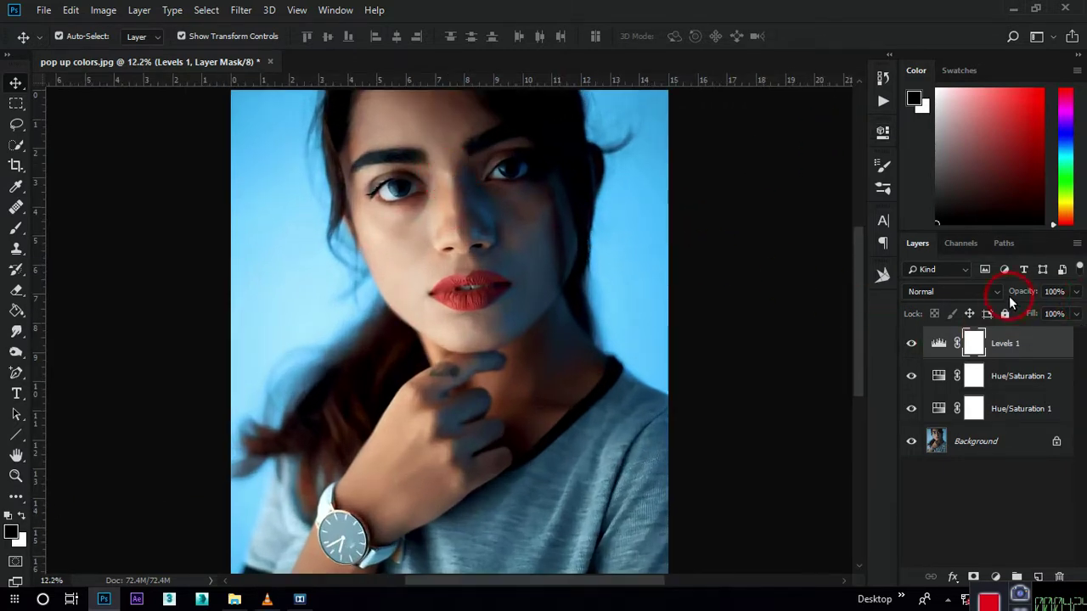
mouse_move(1033, 314)
mouse_down()
mouse_move(1011, 314)
mouse_move(1041, 318)
mouse_up()
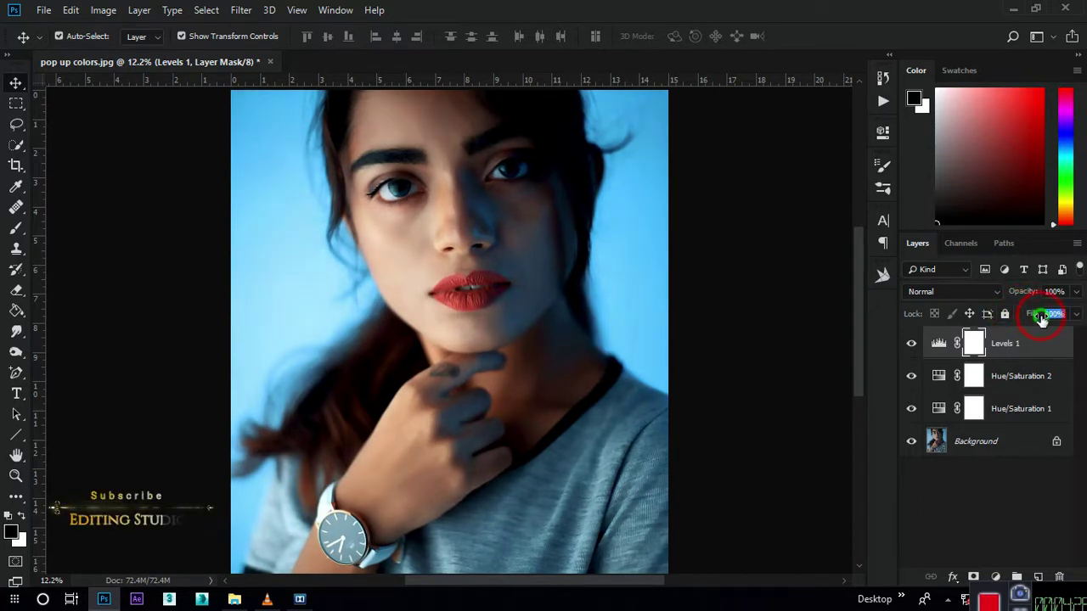
mouse_move(968, 331)
mouse_down()
mouse_move(927, 346)
mouse_move(968, 348)
mouse_up()
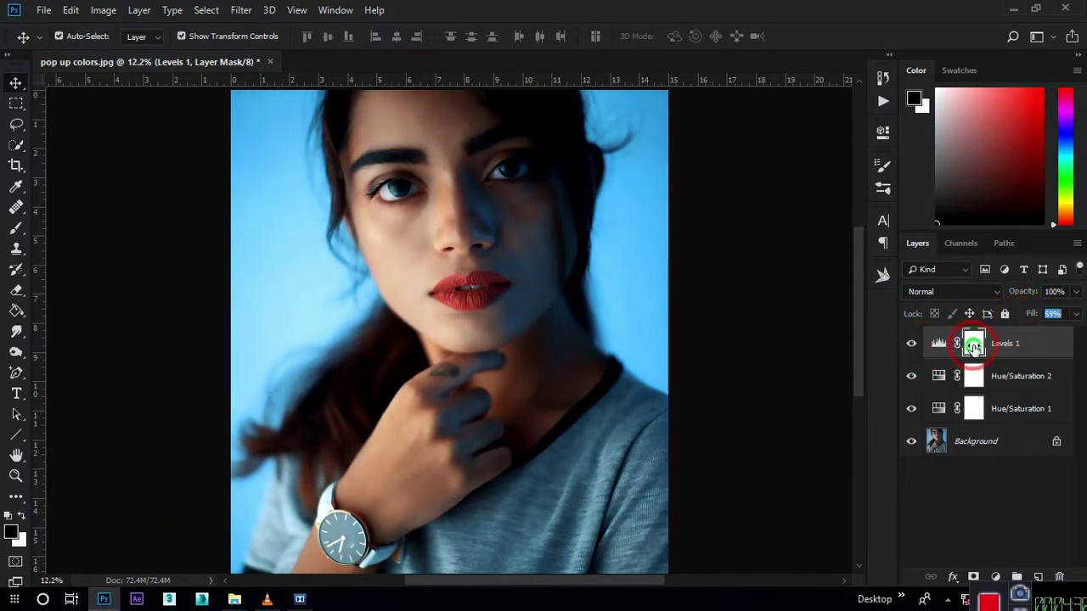
click(712, 306)
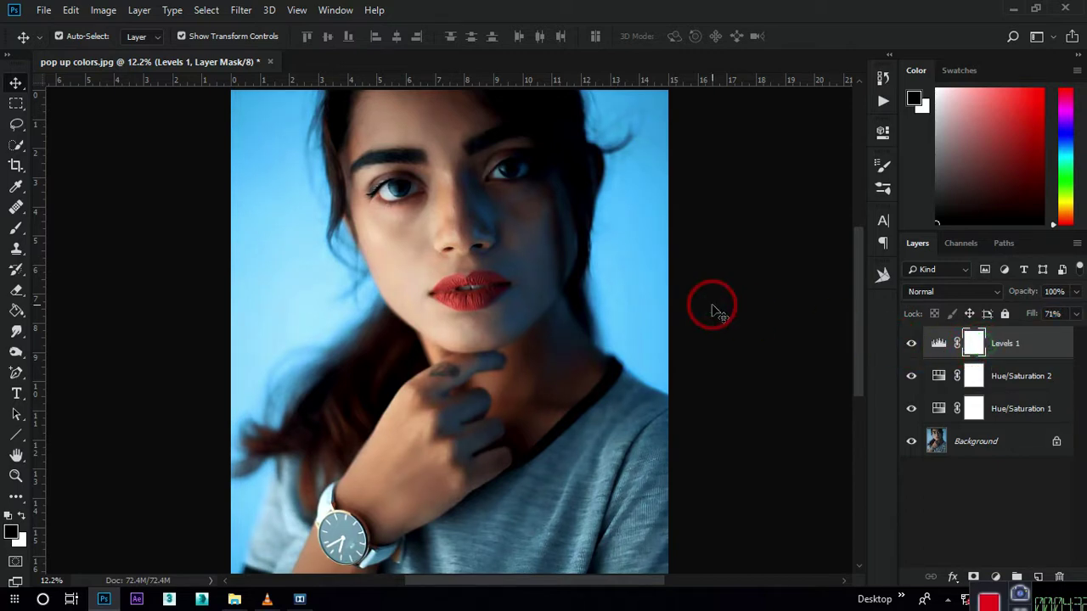
Step: Group the Levels layer with both Hue/Saturation layers and expand the group to show its contents
scroll(446, 245, down, 4)
scroll(459, 183, up, 2)
scroll(463, 187, up, 1)
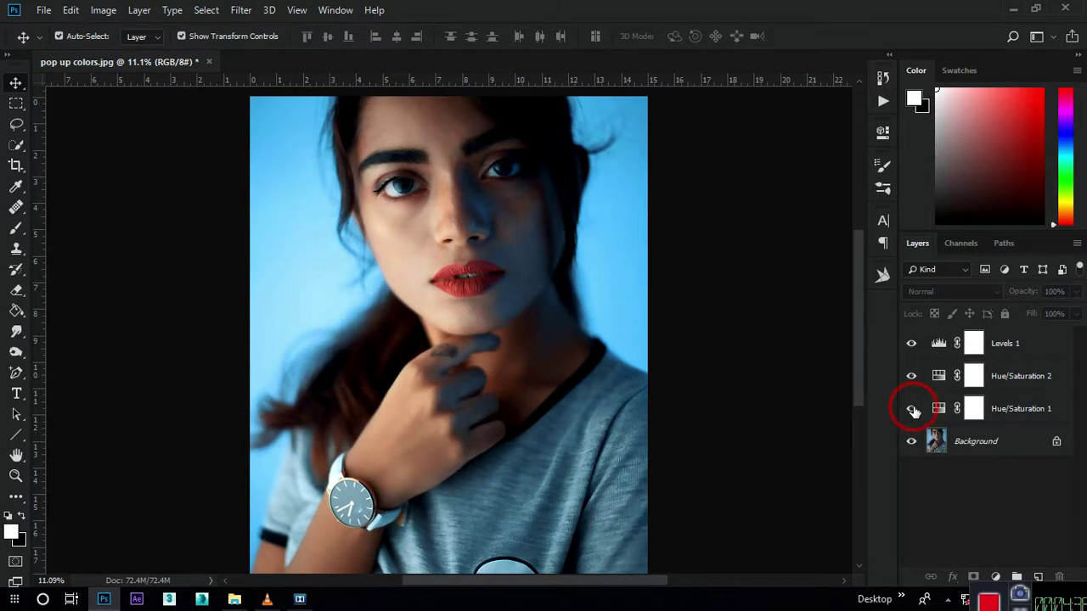
click(1037, 342)
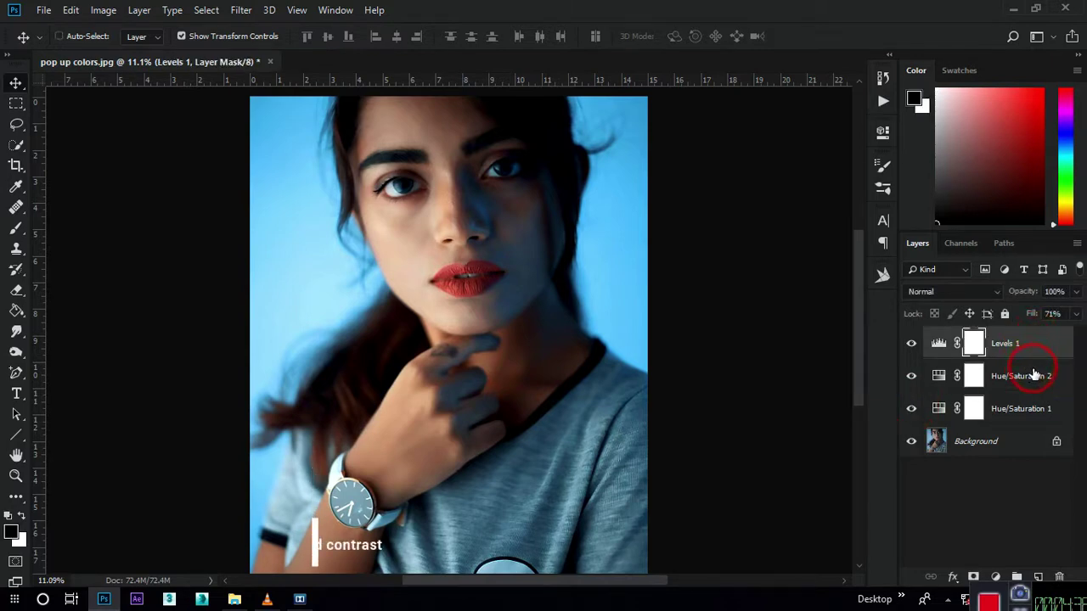
shift+click(1034, 375)
shift+click(1021, 414)
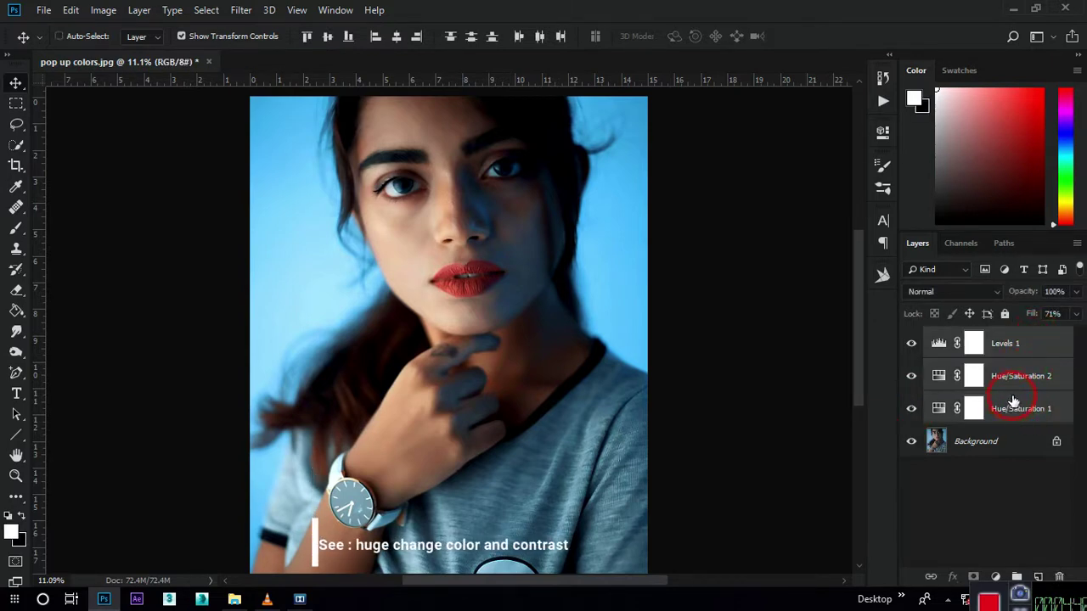
key(ctrl+g)
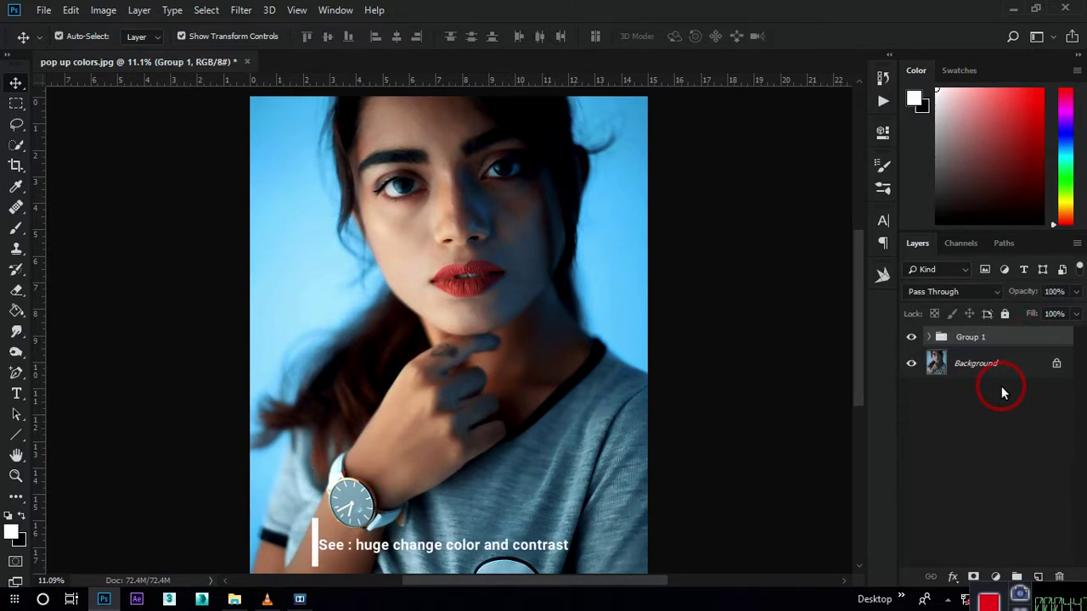
click(930, 337)
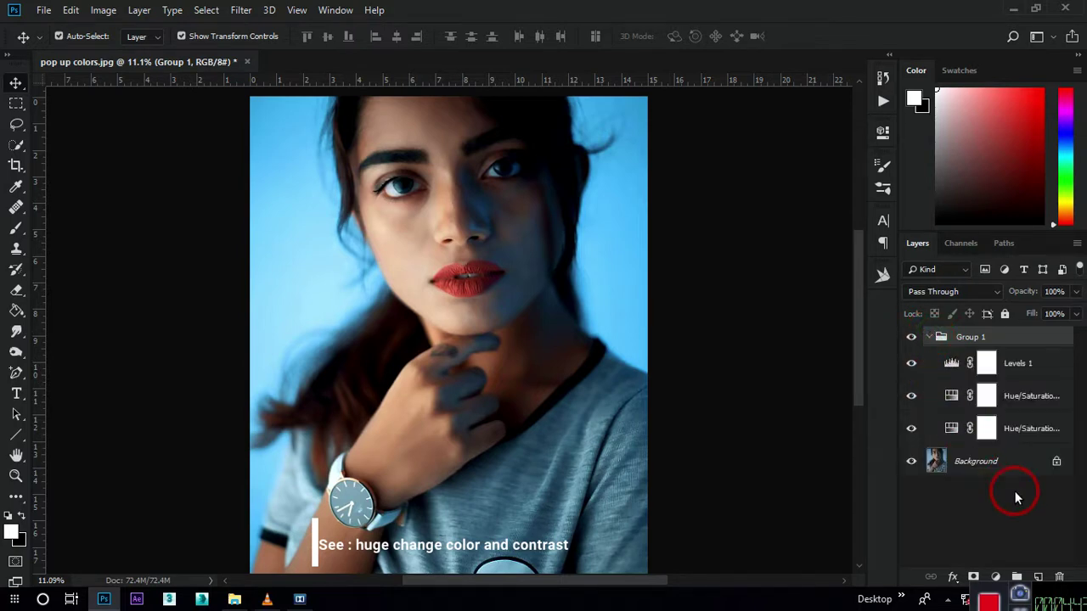
Step: Hide and show the adjustment group repeatedly to compare the woman's face in the original and edited photo
click(911, 338)
scroll(526, 152, up, 3)
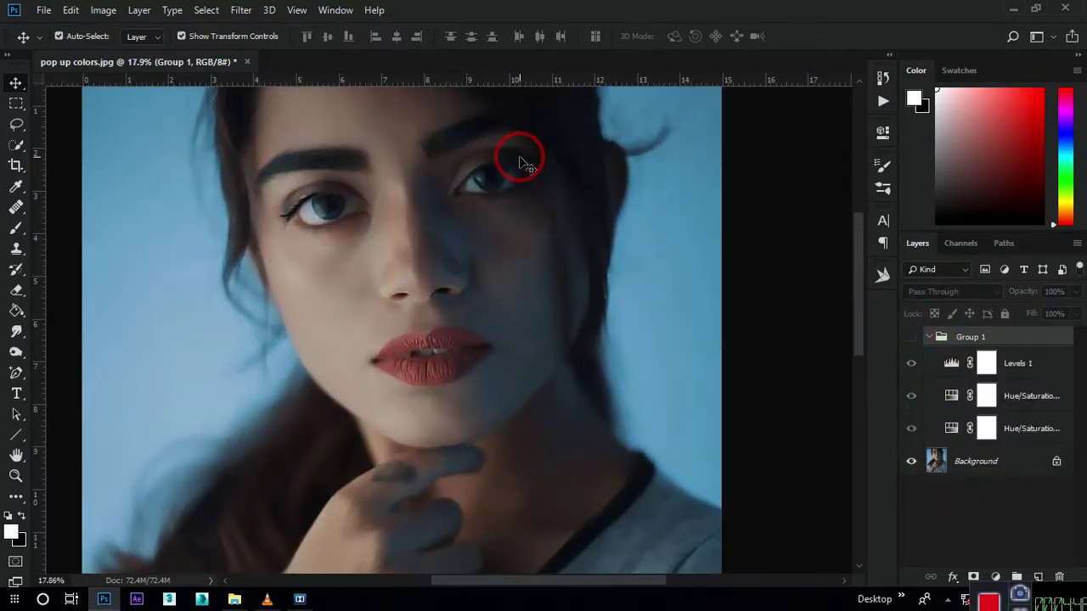
scroll(471, 184, up, 1)
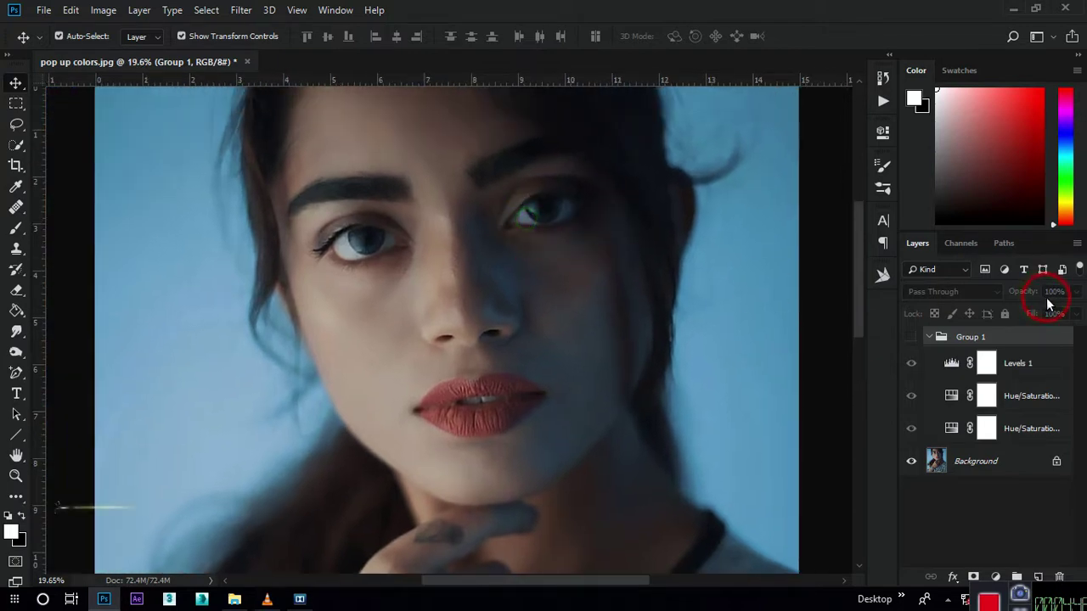
click(912, 337)
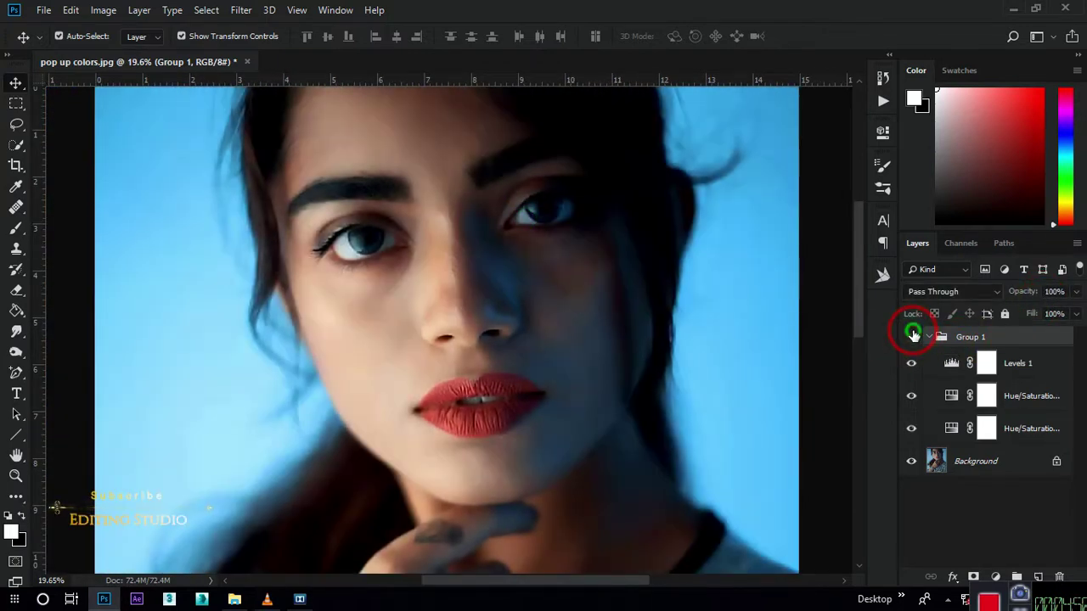
click(912, 336)
click(912, 336)
scroll(534, 285, down, 1)
drag(525, 319, 521, 294)
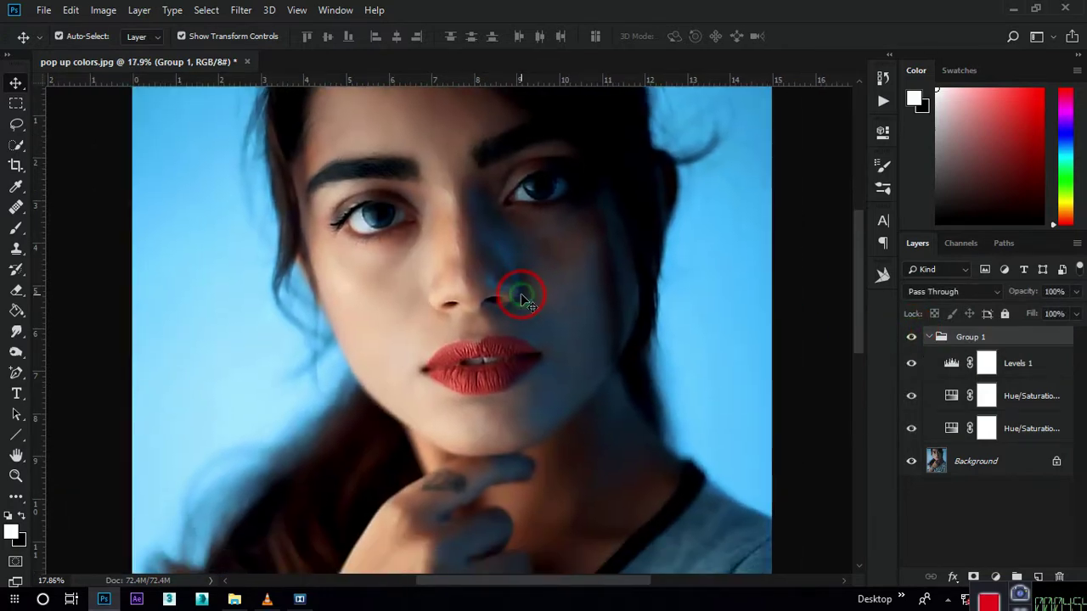
scroll(523, 293, down, 1)
drag(543, 255, 513, 252)
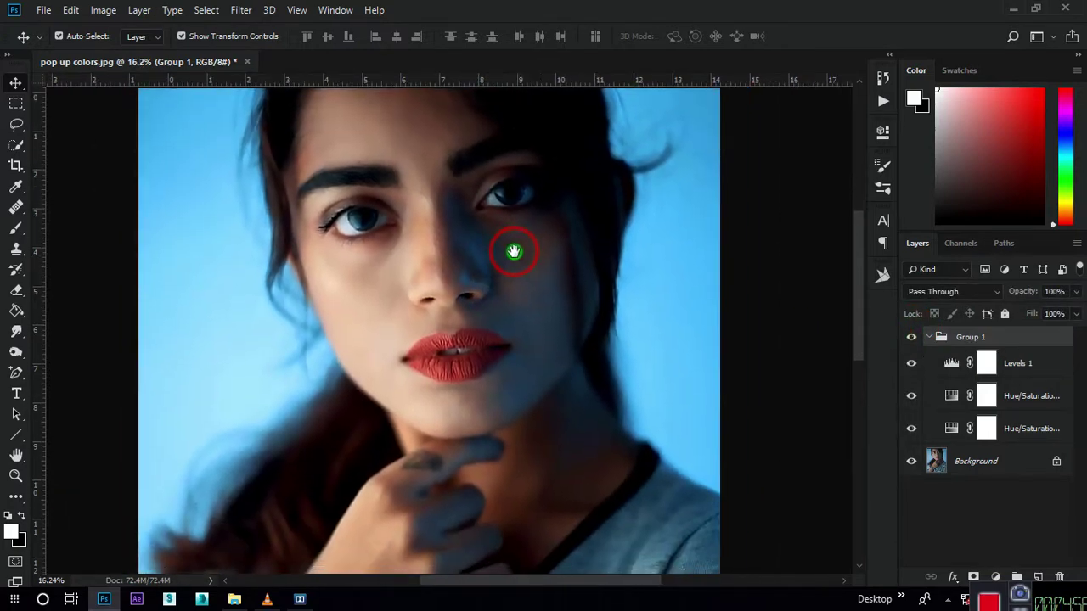
click(911, 338)
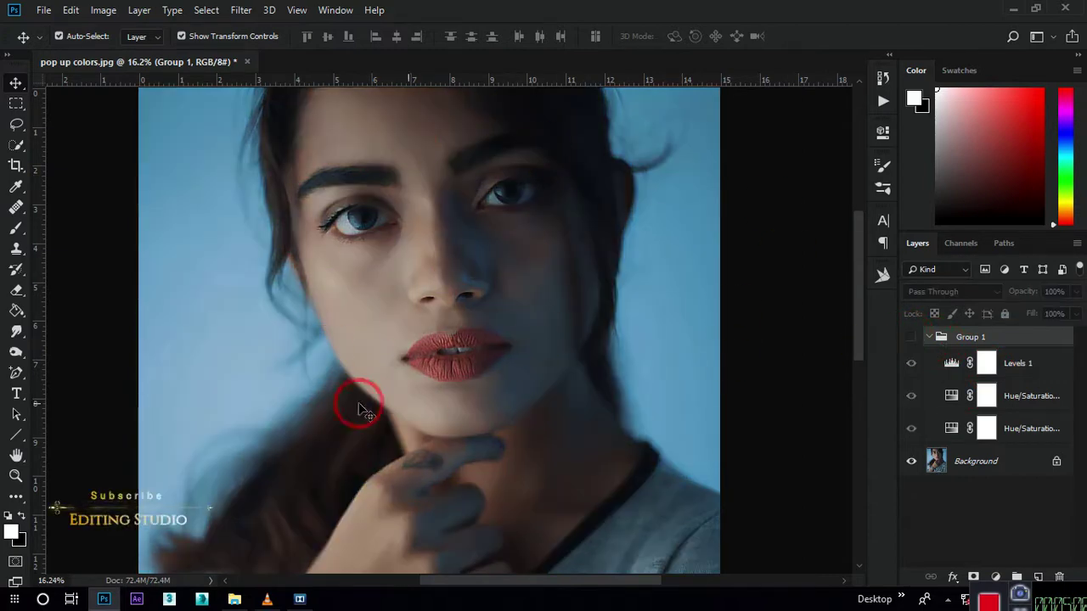
click(913, 337)
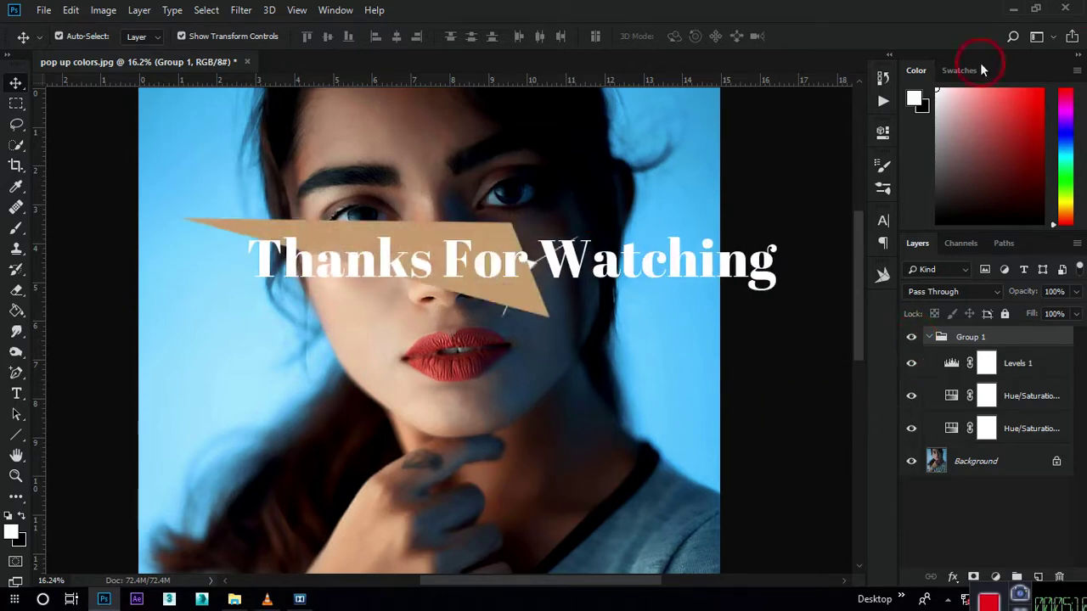
Step: Minimize Photoshop and refresh the Windows desktop
click(1019, 7)
right_click(636, 85)
click(707, 122)
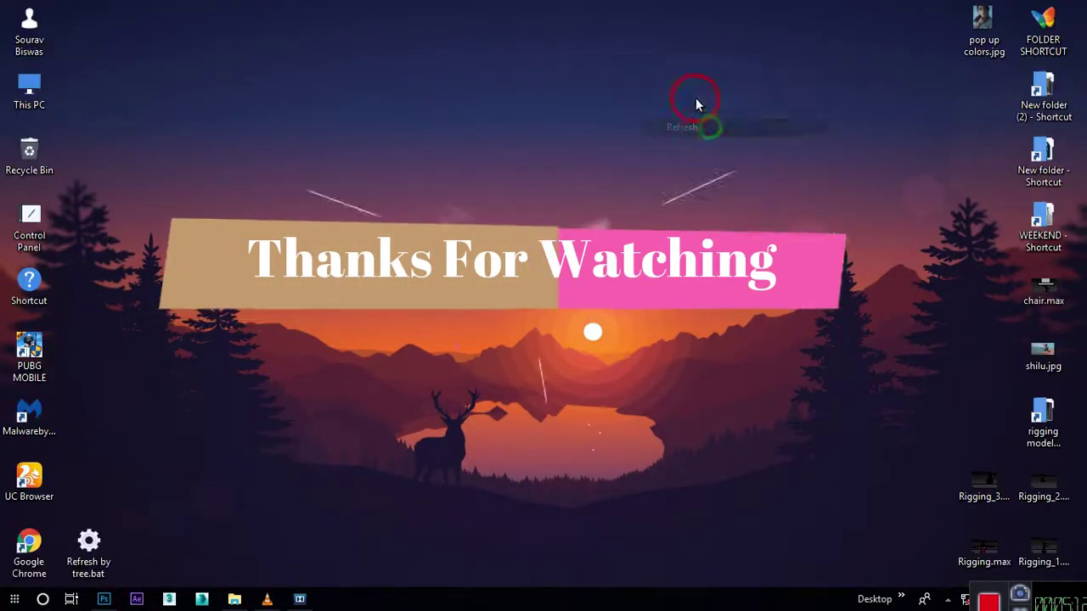